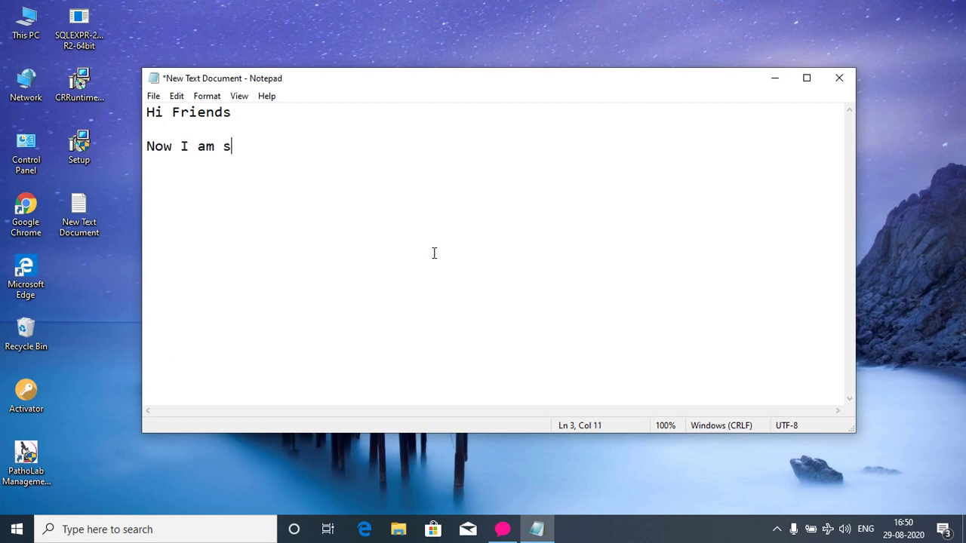
Write the installation intro, note 'There are 3 software we have to installed.', and begin '1. SQL Server 2008 R2 32bit or 64'.
text(howing ho)
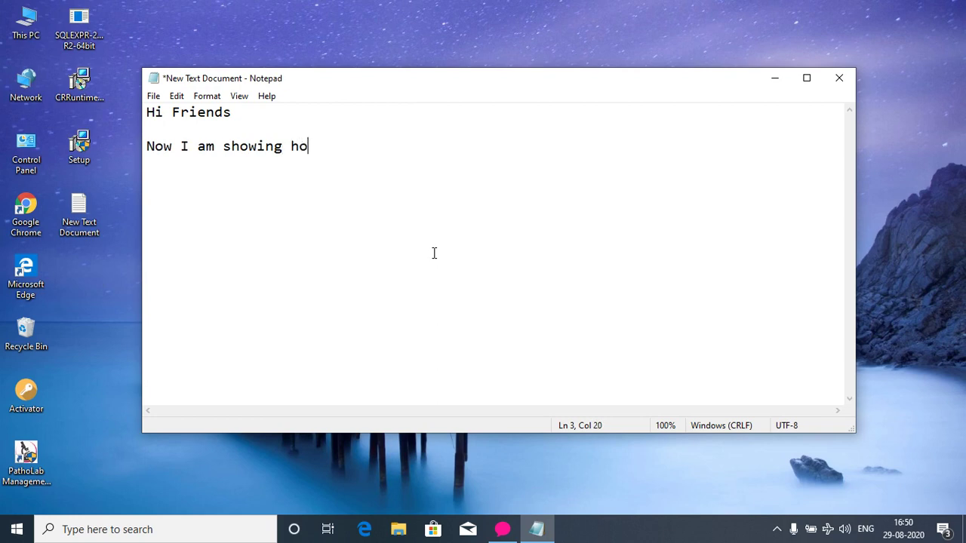
text(w to be insta)
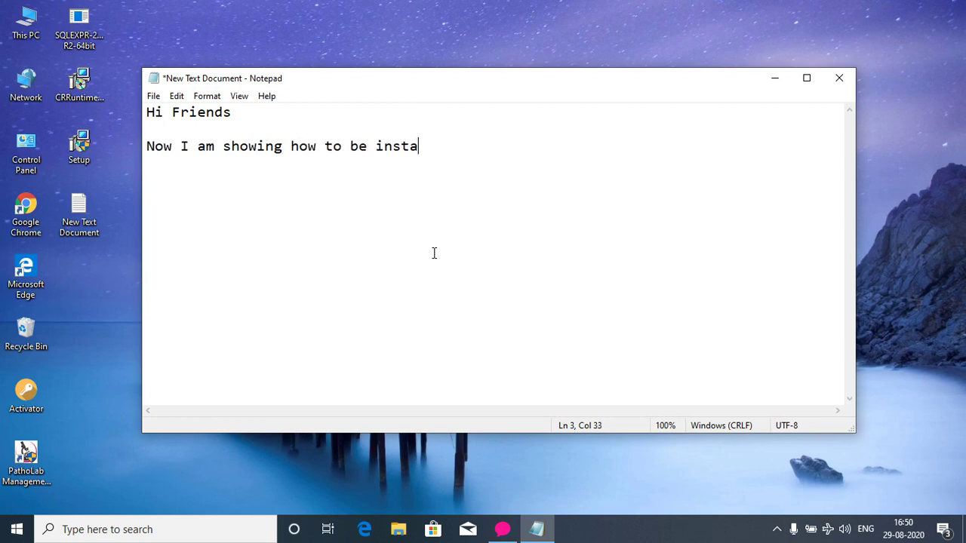
text(lled the )
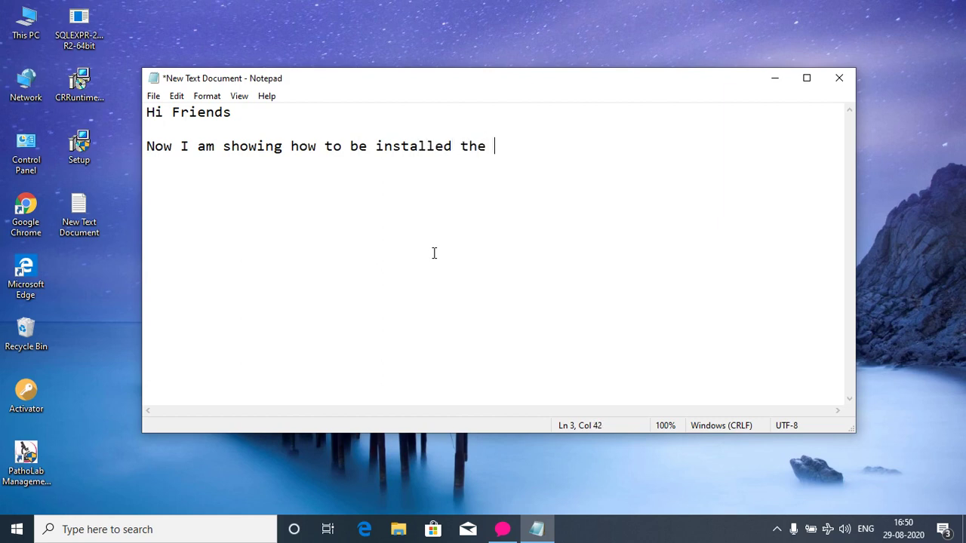
text(Smart Bill Point )
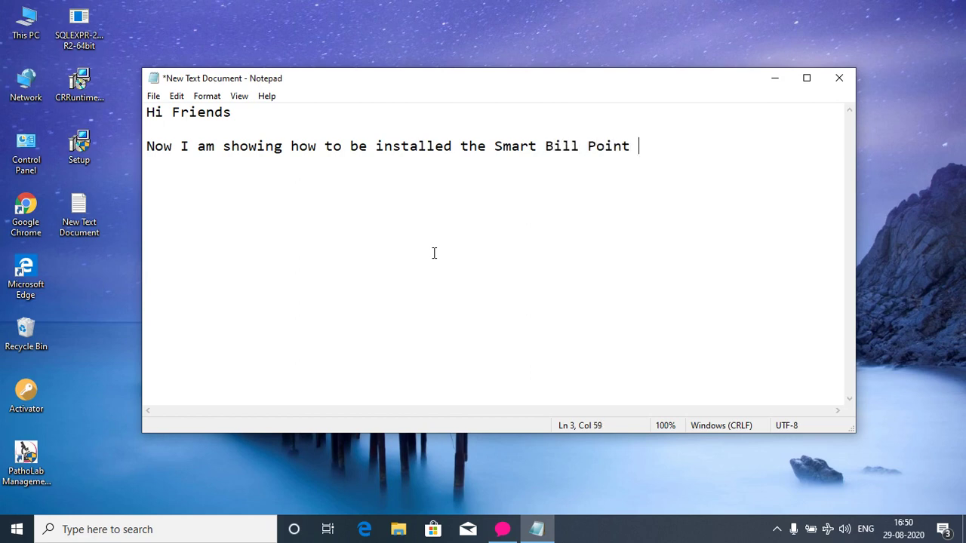
text(software in PC)
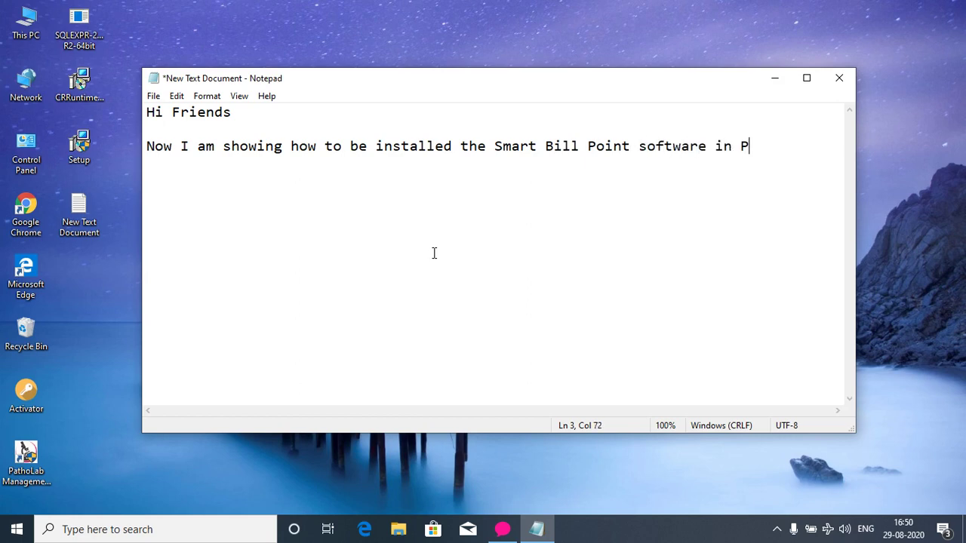
key(Return)
key(Return)
text(There are 2)
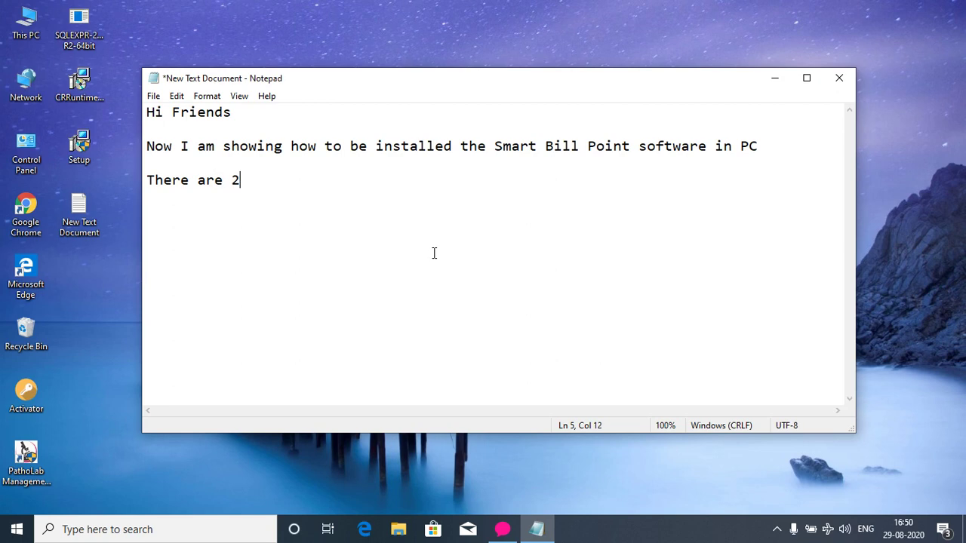
key(BackSpace)
text(3 software we )
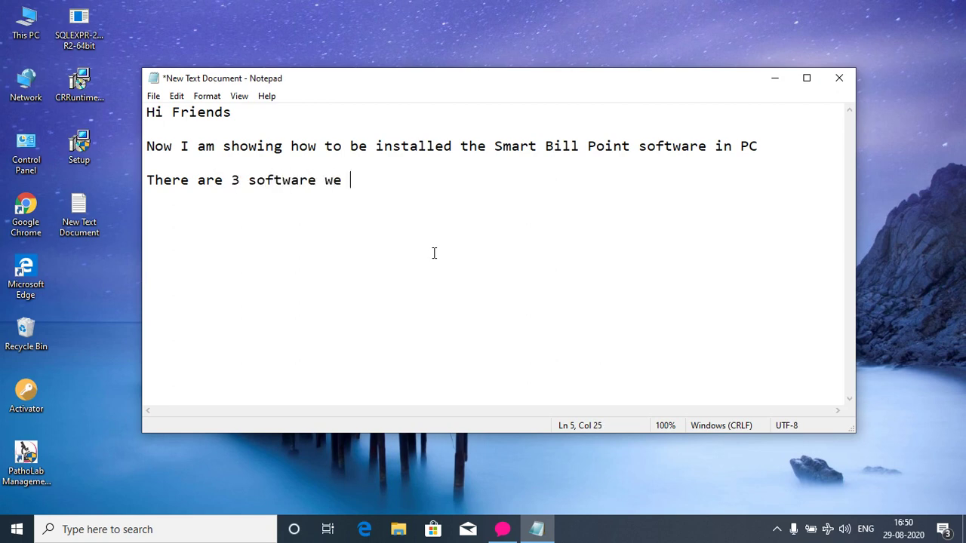
text(have to installe)
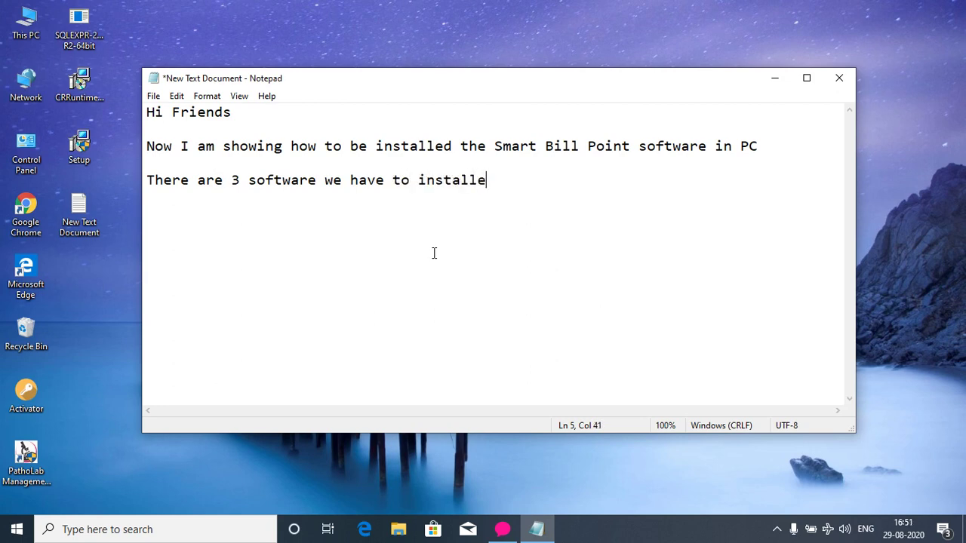
text(d.)
key(Return)
key(Return)
text(1. SQL Serve)
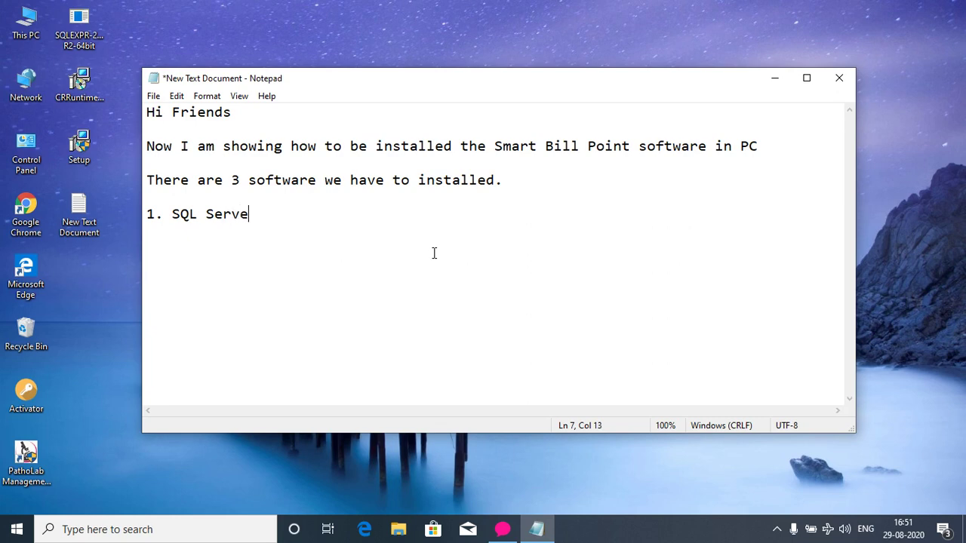
text(r 2008 R2 32b)
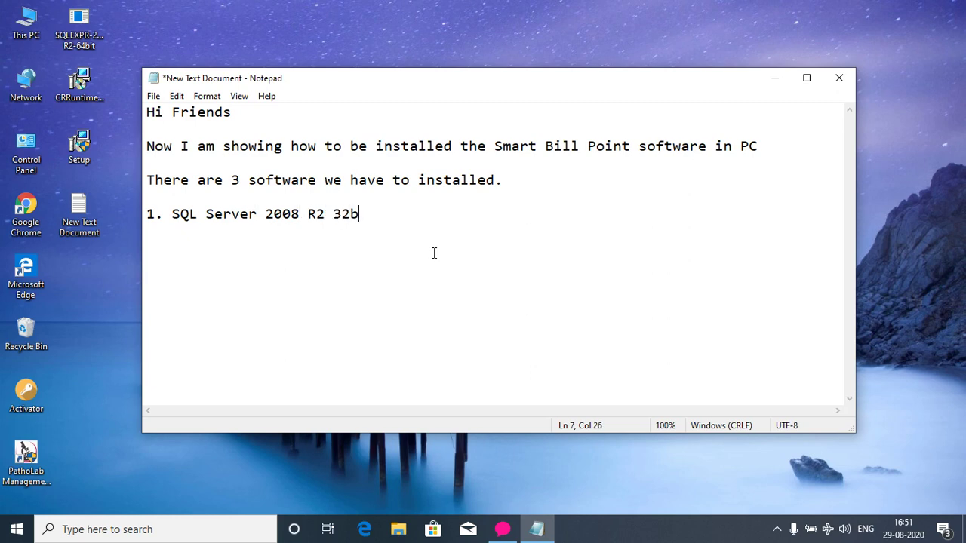
text(it or 64)
Finish the list with Crystal Report Viewer and Smart Bill Point setup items, then add 'Lets start'.
key(BackSpace)
text(bit as p)
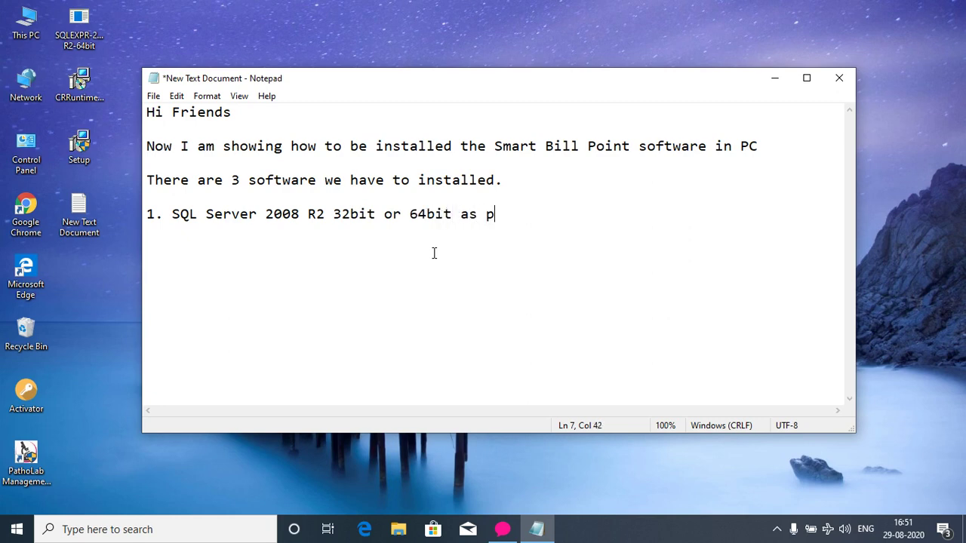
text(er your PC)
key(Return)
text(2. Cr)
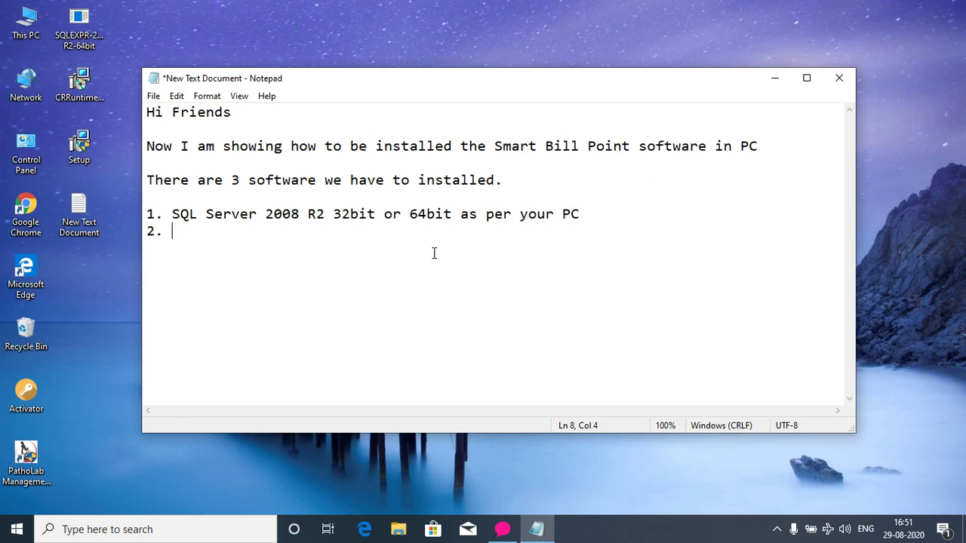
text(ystal Report)
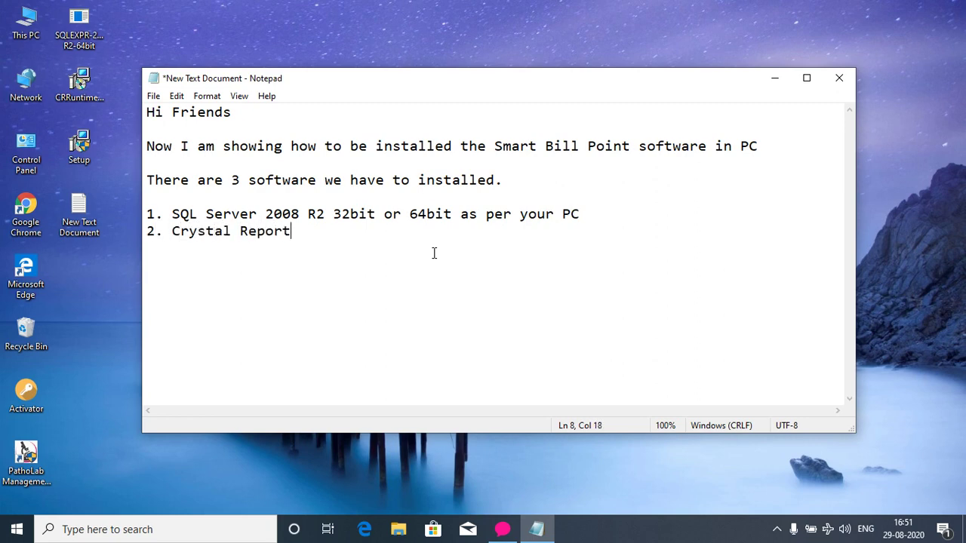
text( Viewer 32bir)
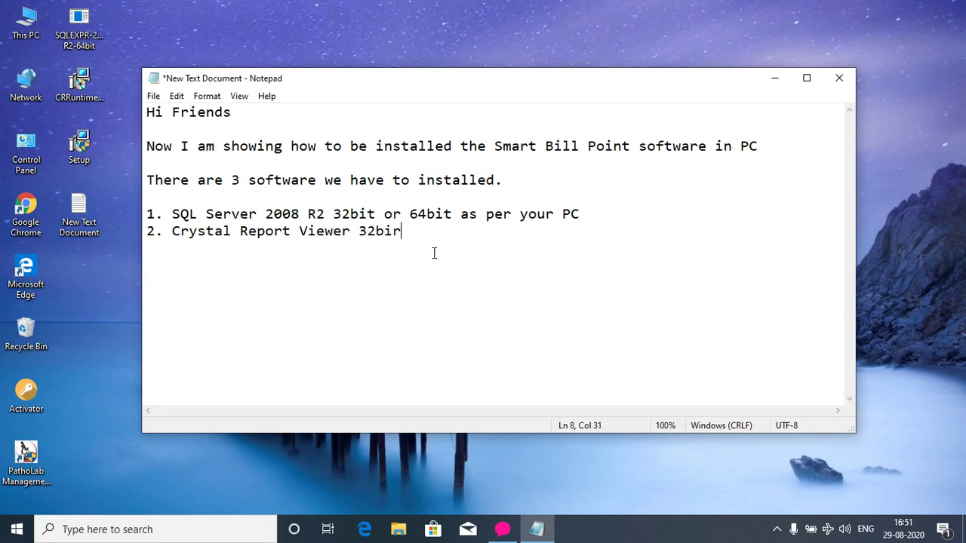
key(BackSpace)
text(t or 64 bit as p)
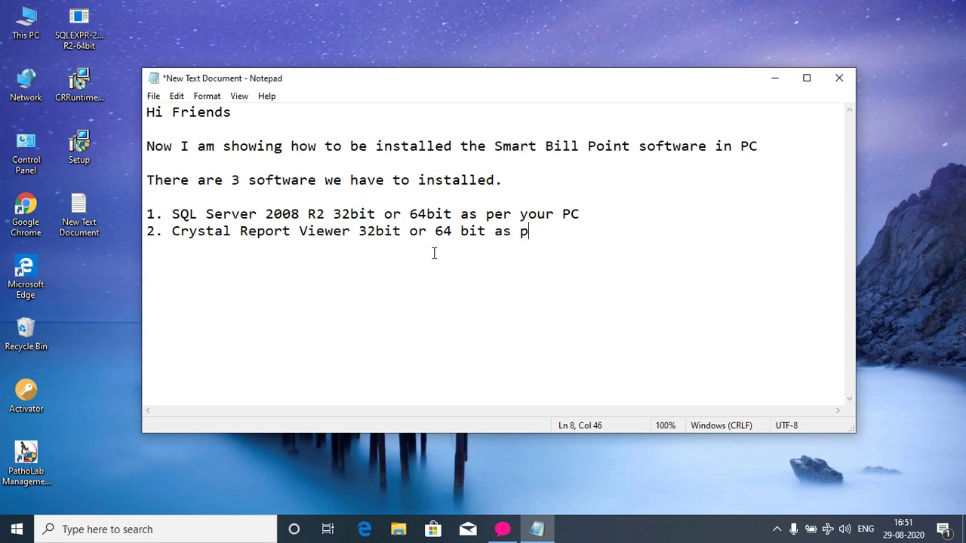
text(er your pc)
key(Return)
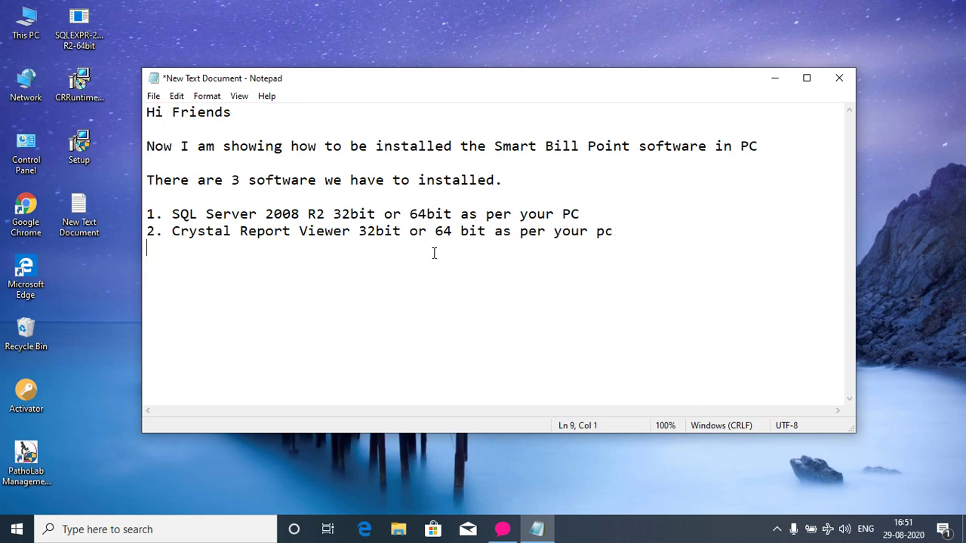
text(3. Smart Bill)
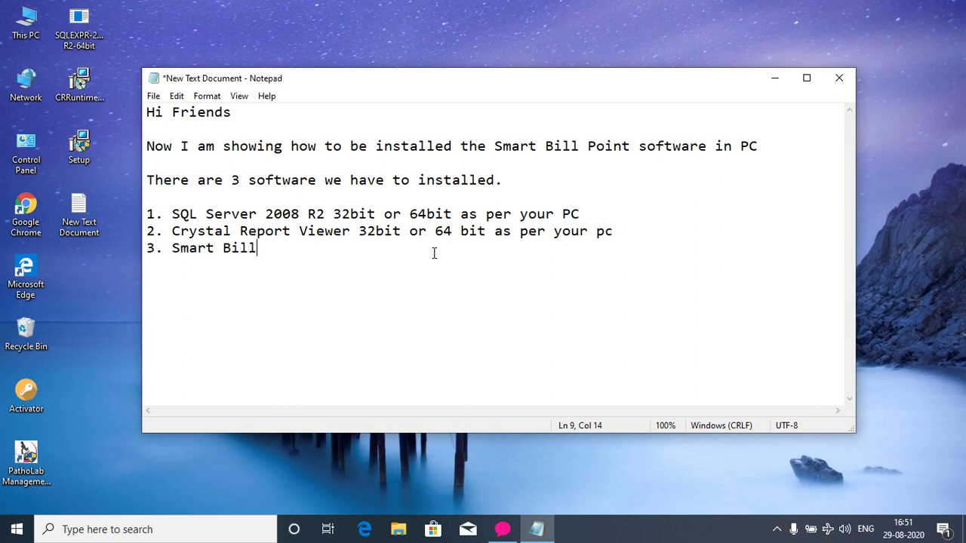
text( Point setu)
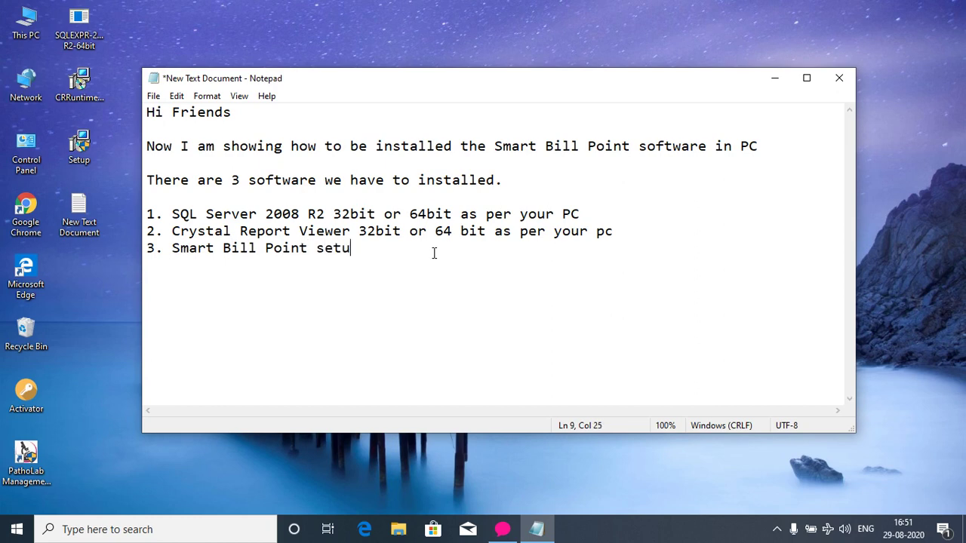
text(p or installer)
key(Return)
key(Return)
text(L)
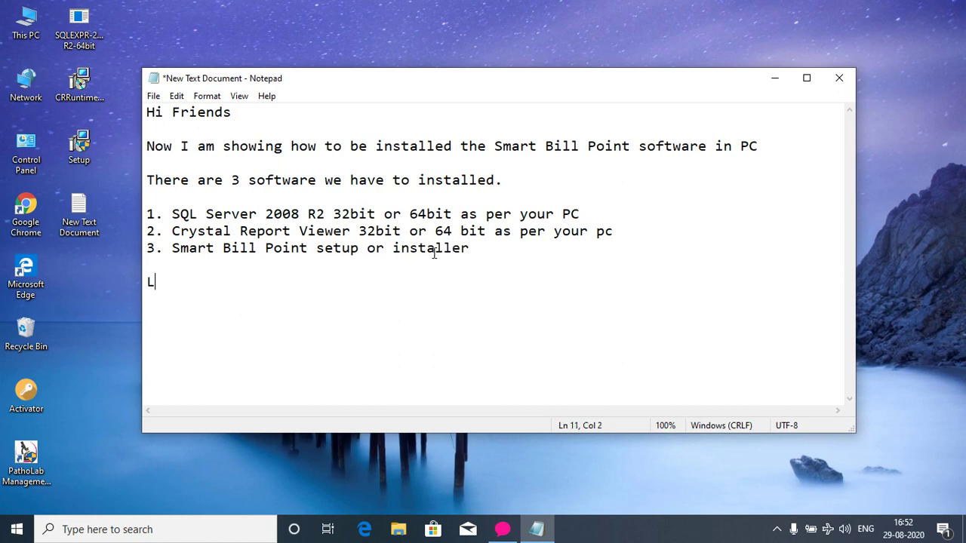
text(ets start)
From the desktop, launch the SQLEXPR installer and start a new SQL Server installation.
click(544, 537)
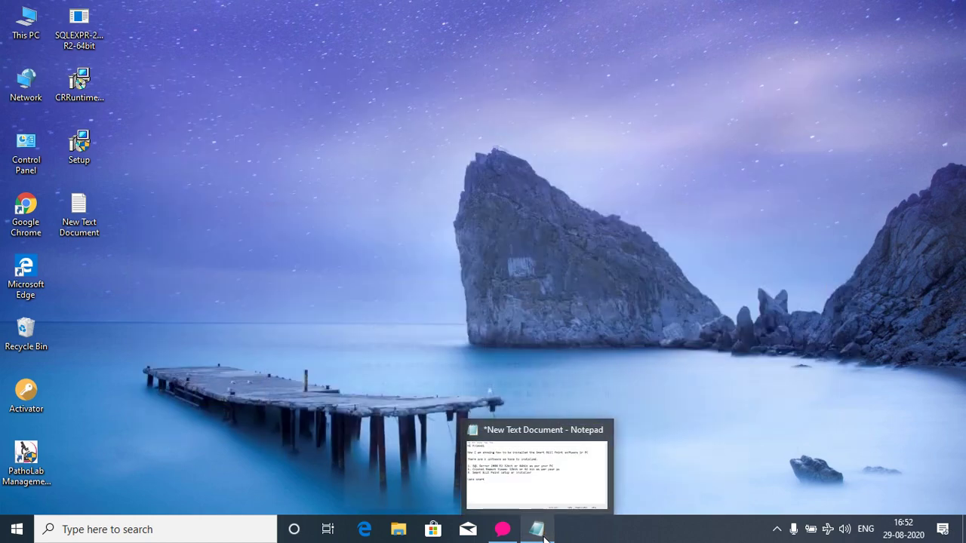
double_click(79, 30)
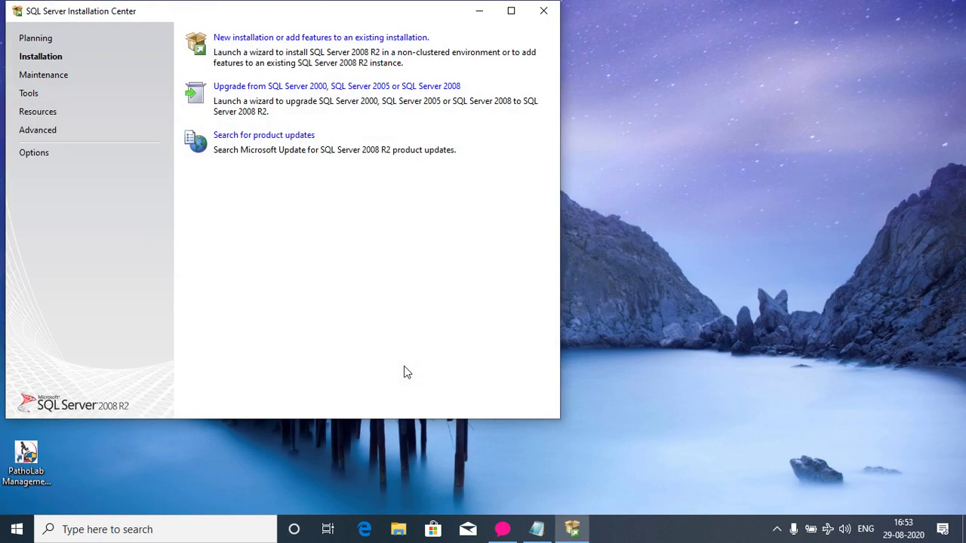
click(317, 38)
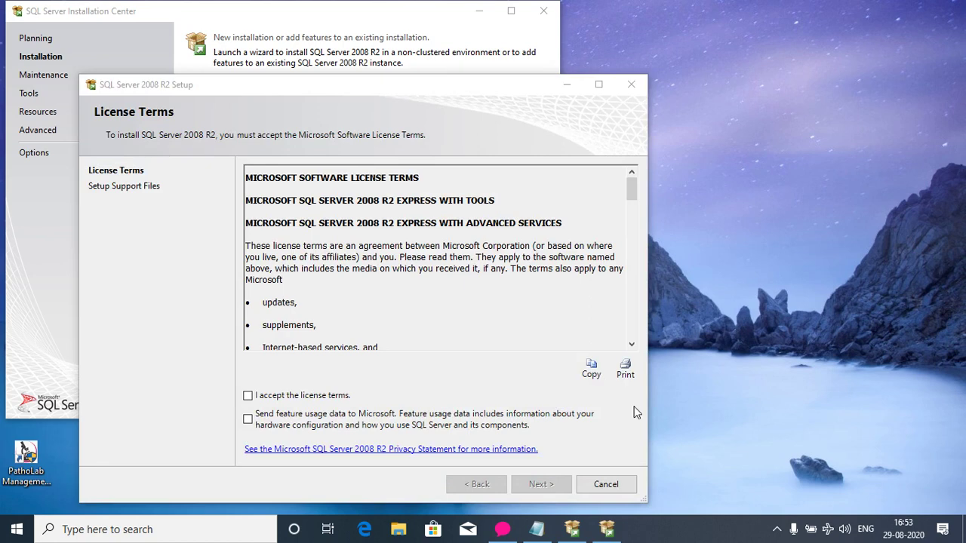
Accept the license terms, opt into sending feature usage data, and continue past the License Terms page.
click(248, 395)
click(248, 419)
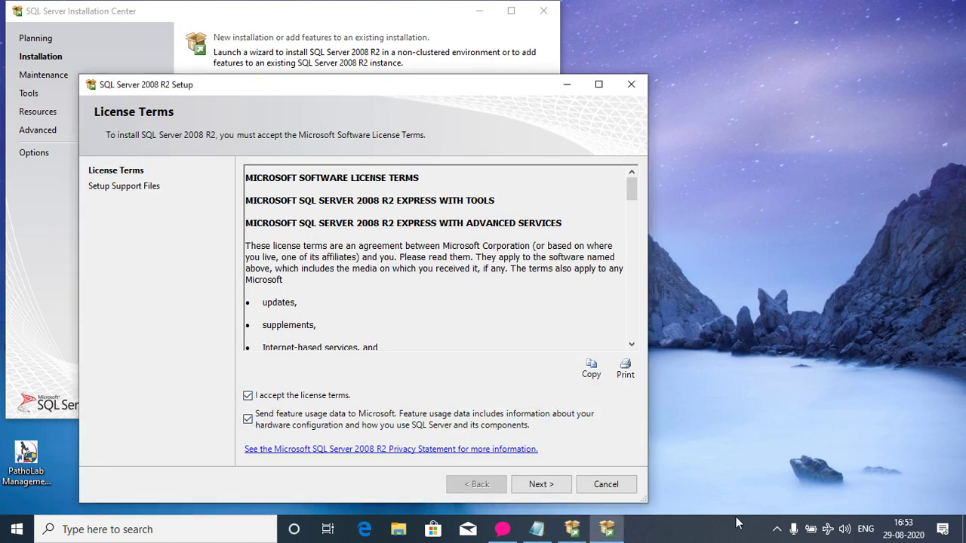
click(777, 530)
click(777, 531)
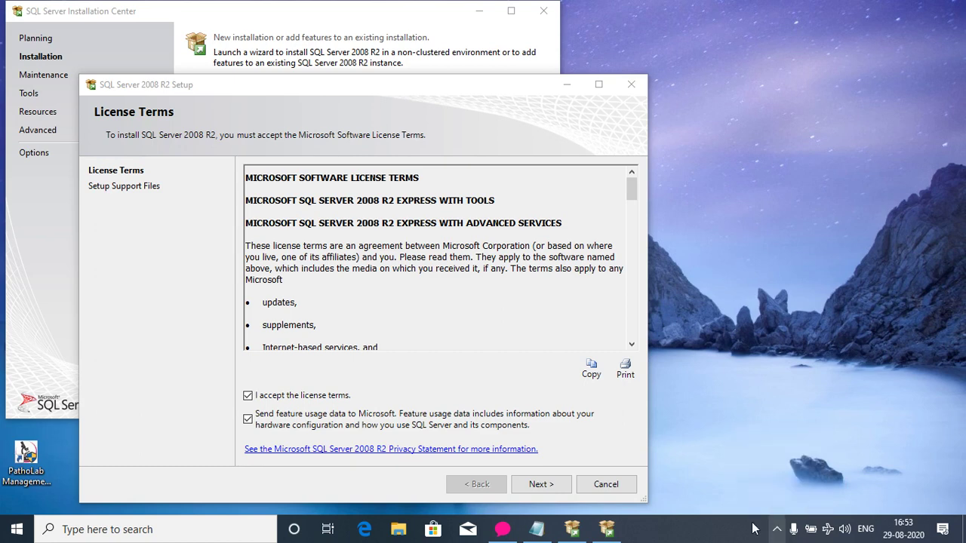
click(540, 485)
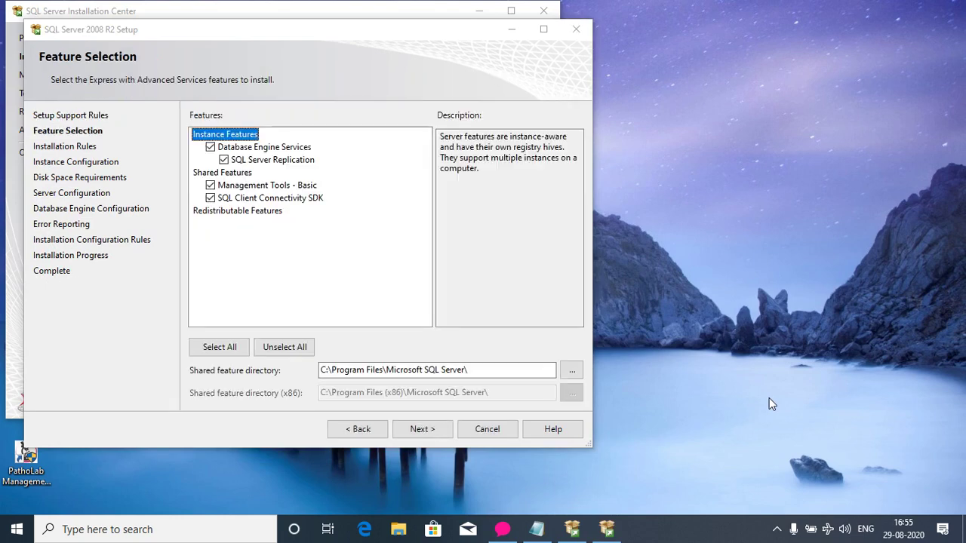
Select all features and continue to Instance Configuration.
click(217, 347)
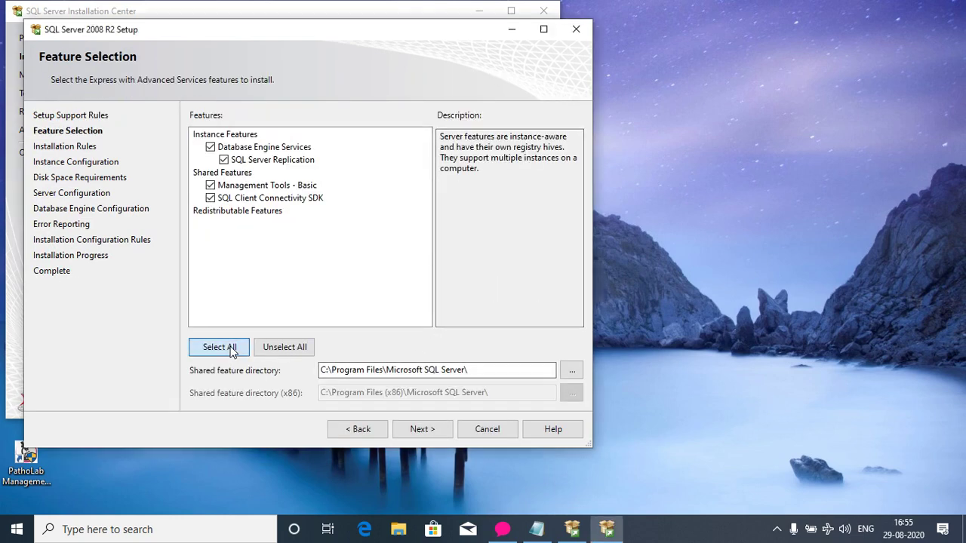
click(425, 430)
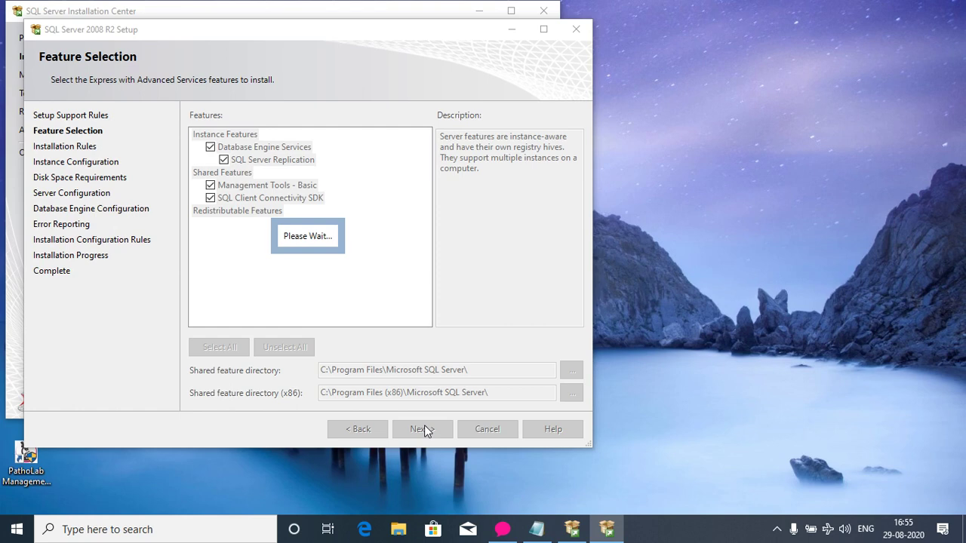
click(776, 530)
click(777, 530)
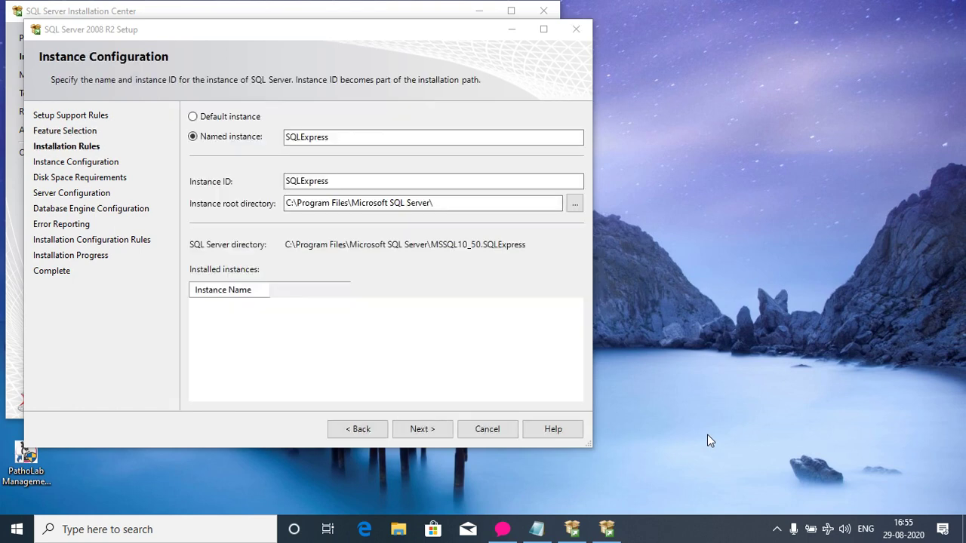
Accept the SQLExpress instance and set SQL Server Browser to start automatically on Server Configuration.
click(411, 428)
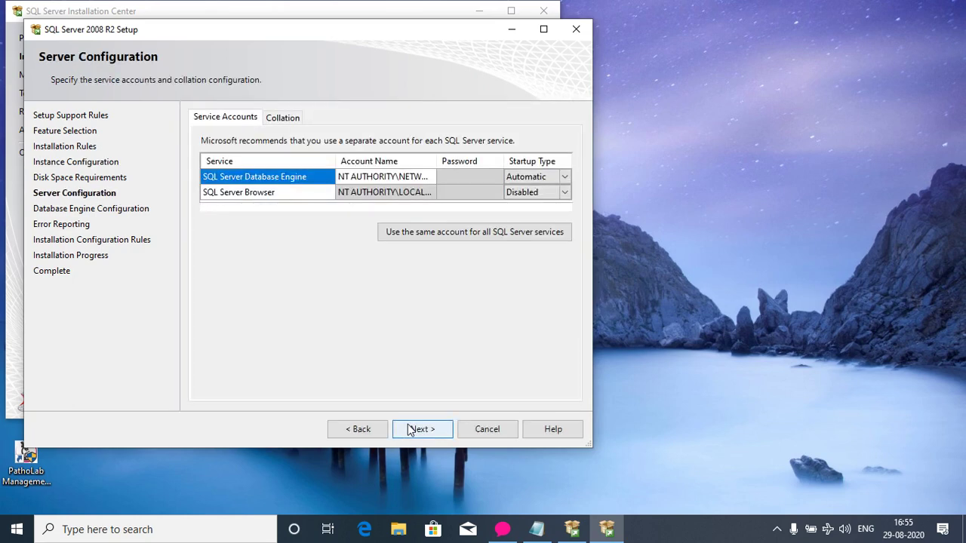
click(564, 192)
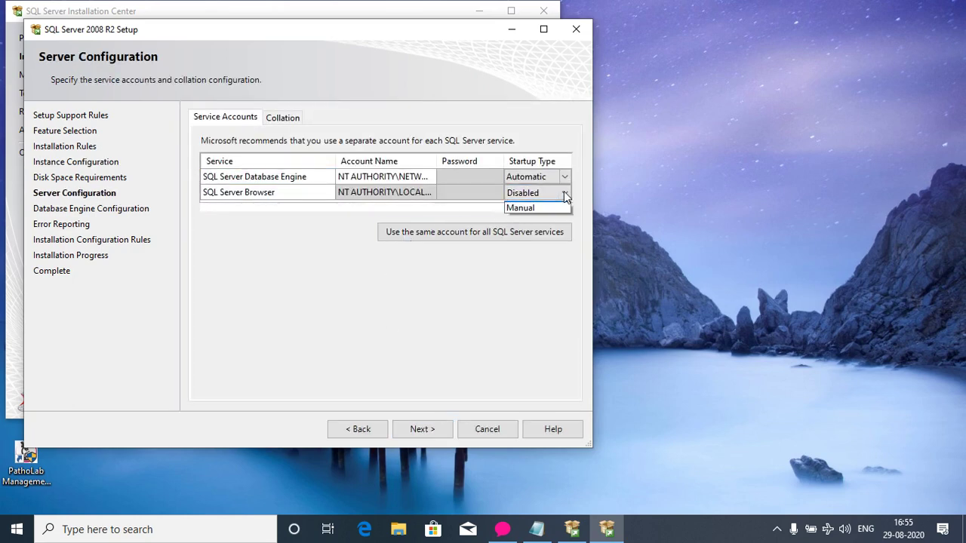
click(528, 206)
click(518, 176)
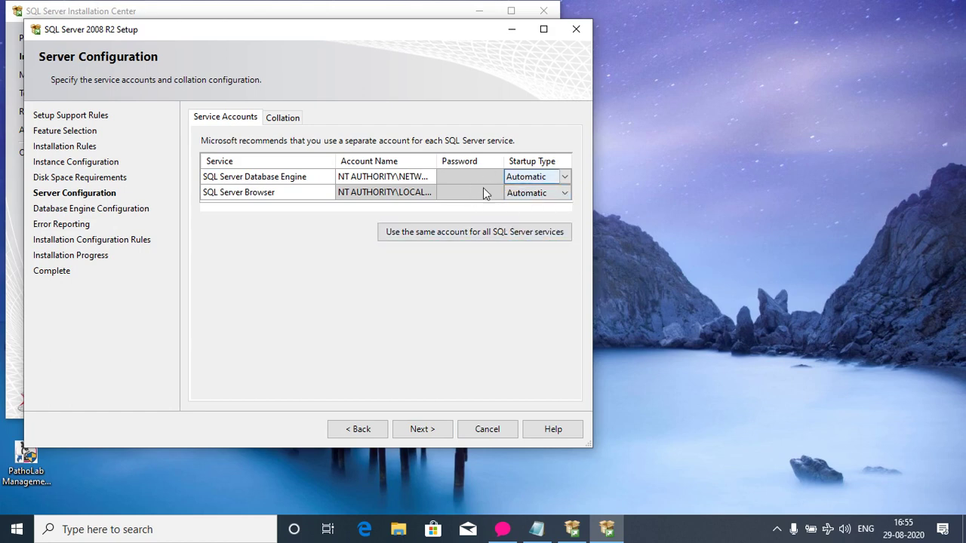
click(423, 430)
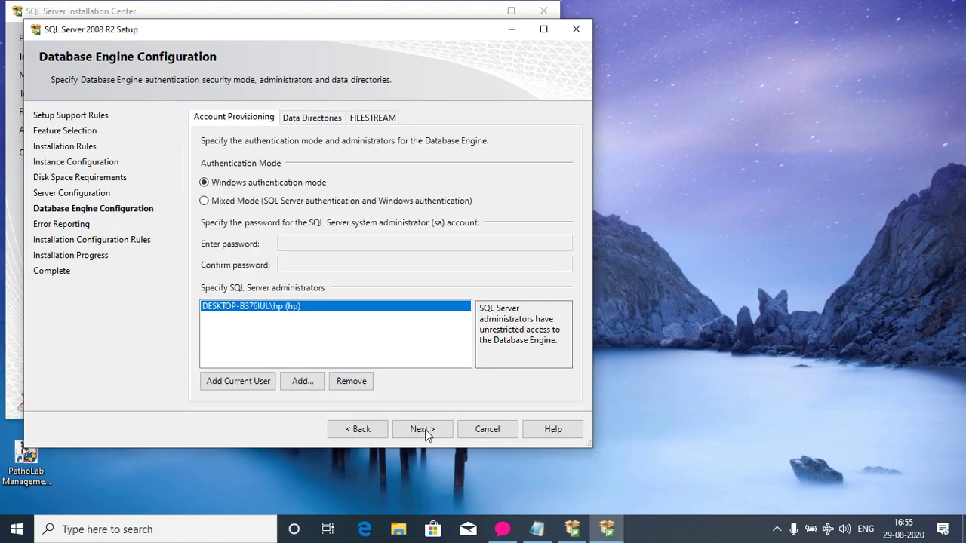
Switch Database Engine authentication to Mixed Mode, then bring the Notepad notes forward.
click(204, 202)
click(298, 244)
click(294, 264)
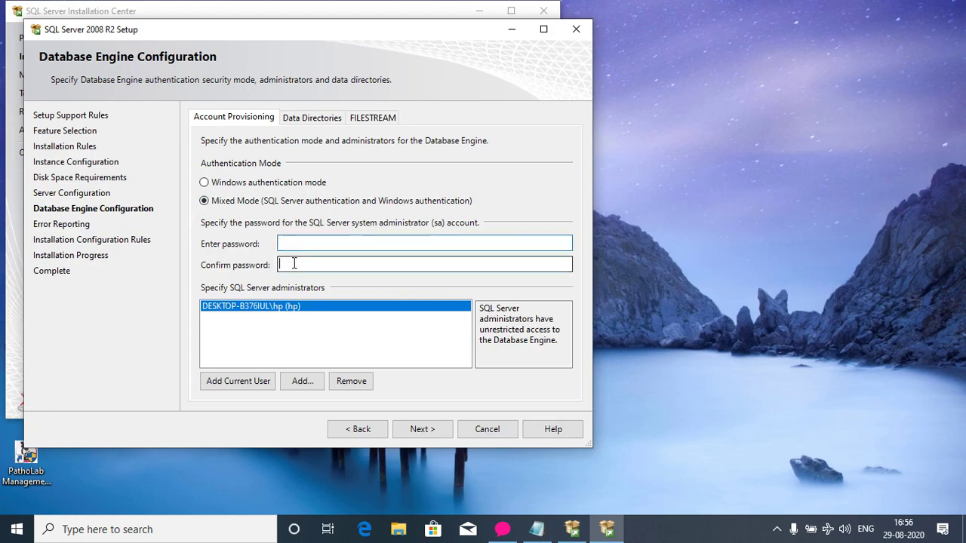
click(536, 529)
Add 'Here type your password' and an example password line to the notes, then return to setup.
key(Return)
key(Return)
text(Here)
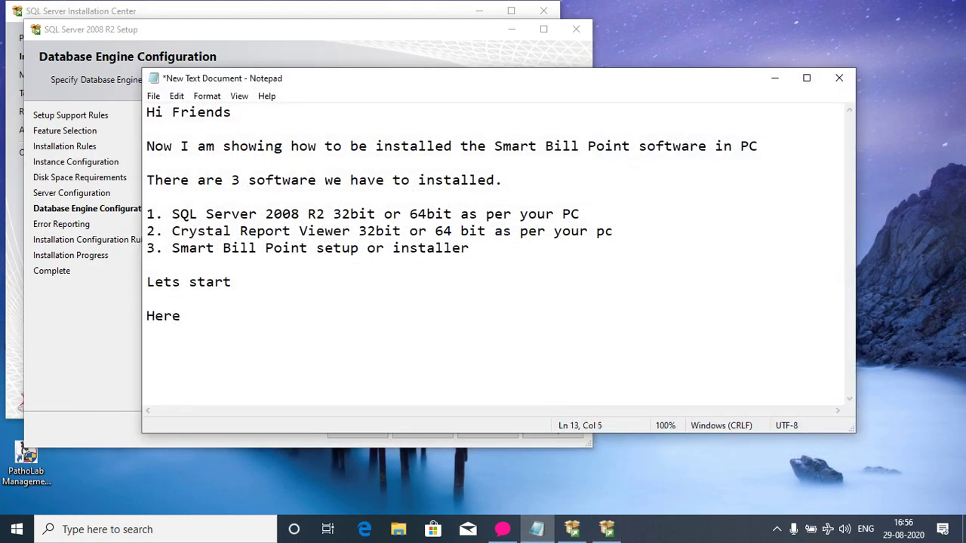
text( type your )
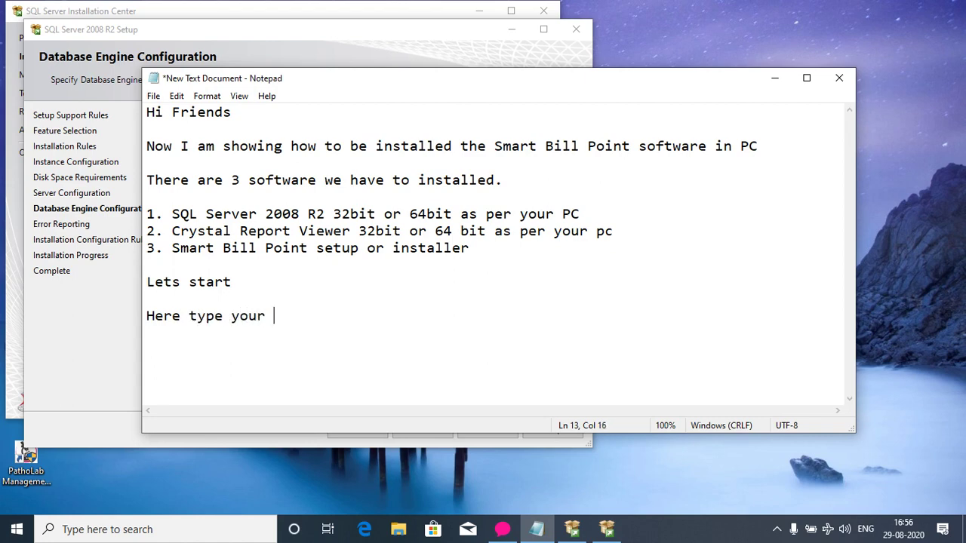
text(password)
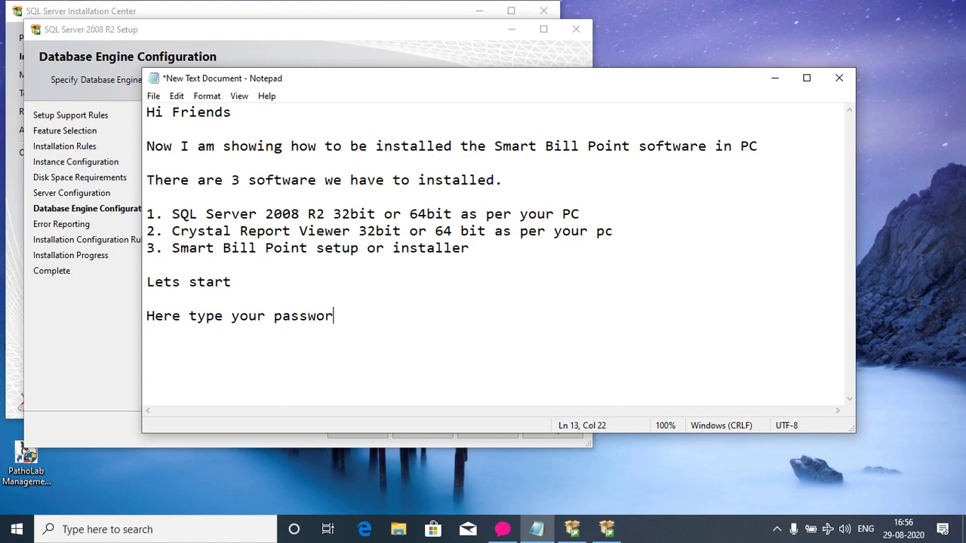
key(Return)
key(Return)
text(For an example I)
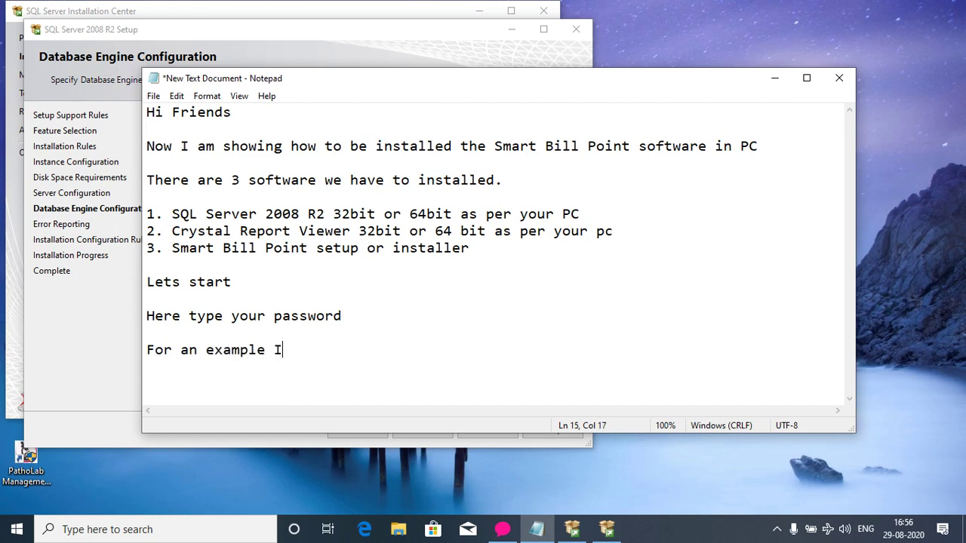
text( am giving the password   abcd)
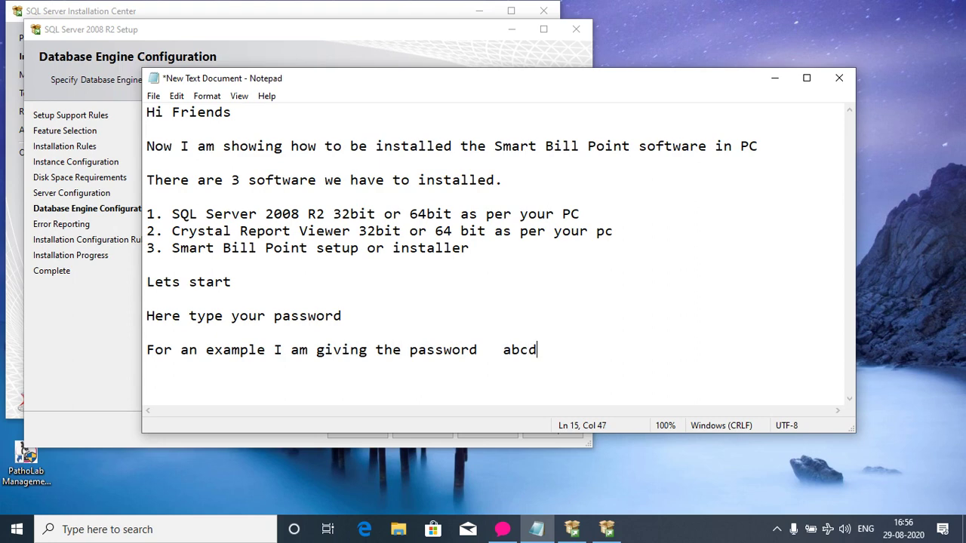
click(538, 532)
Enter and confirm the sa administrator password, then continue to Error Reporting.
click(281, 244)
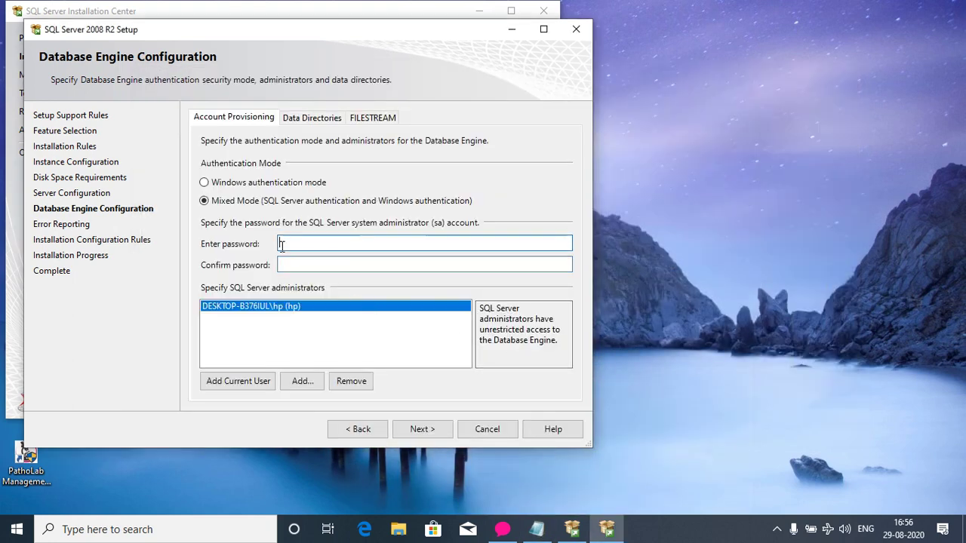
text(abcd)
click(287, 263)
text(abcd)
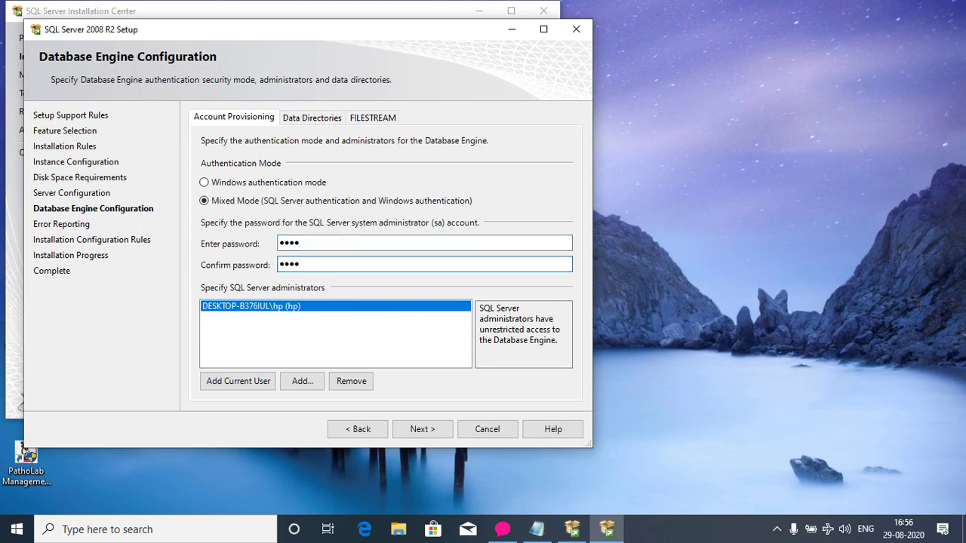
click(418, 429)
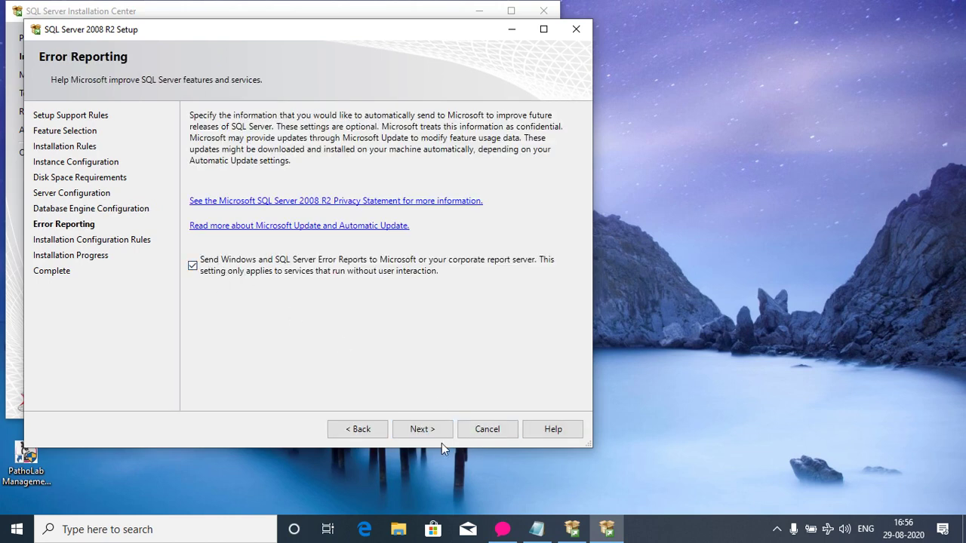
Accept the Error Reporting defaults and pass Installation Configuration Rules to begin installing.
click(422, 429)
click(427, 428)
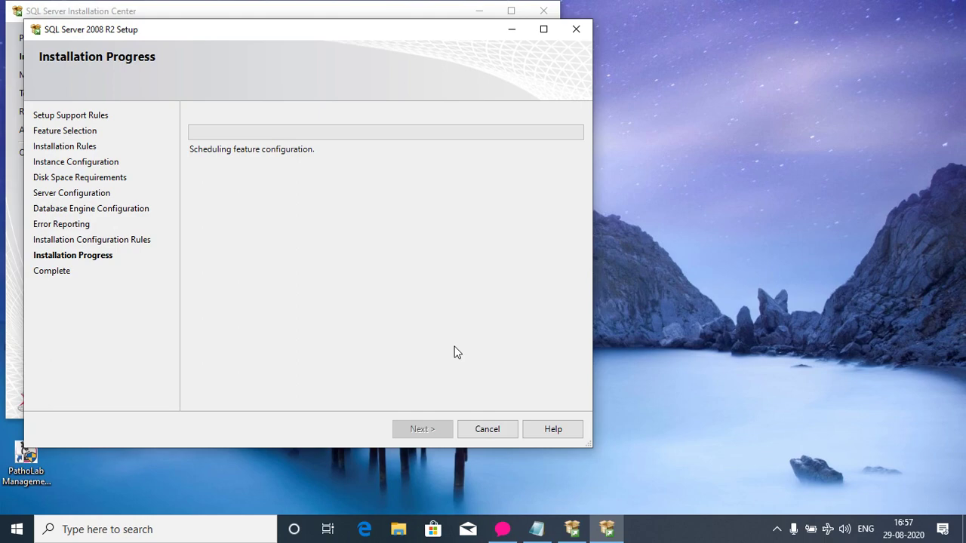
Add 'It takes some time, so pls keep patience' and 'I am pusing now' to the notes, then minimize them.
mouse_move(537, 528)
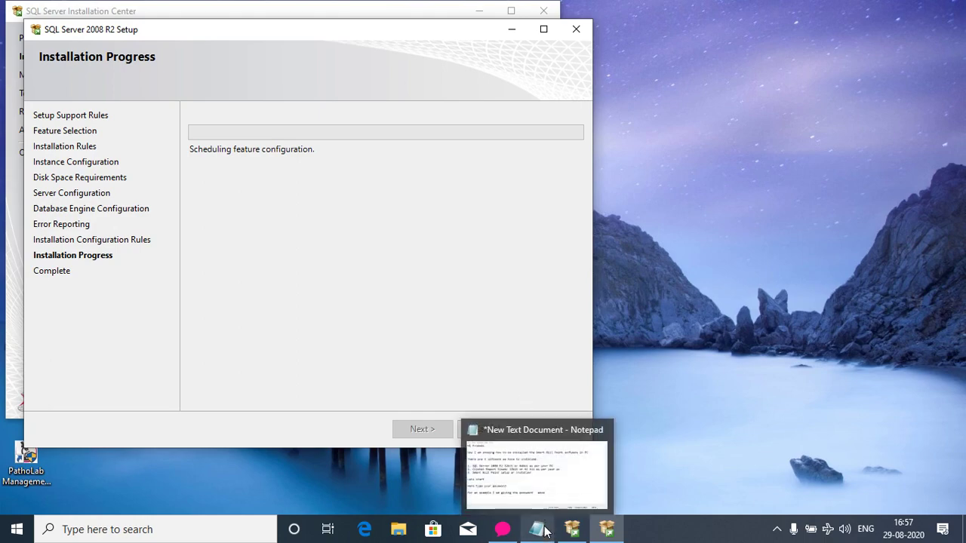
click(502, 432)
key(Return)
key(Return)
key(Return)
text(It takes )
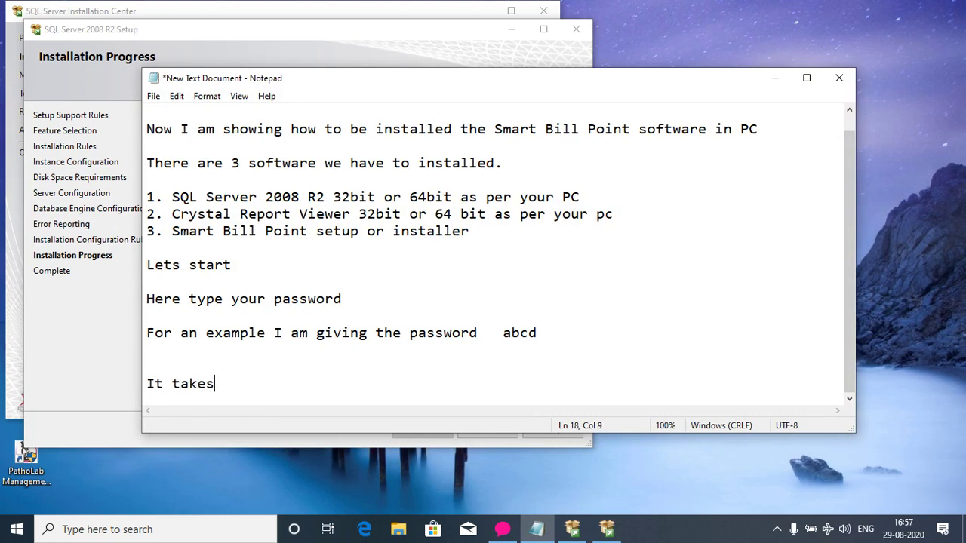
text(some time, so pls ke)
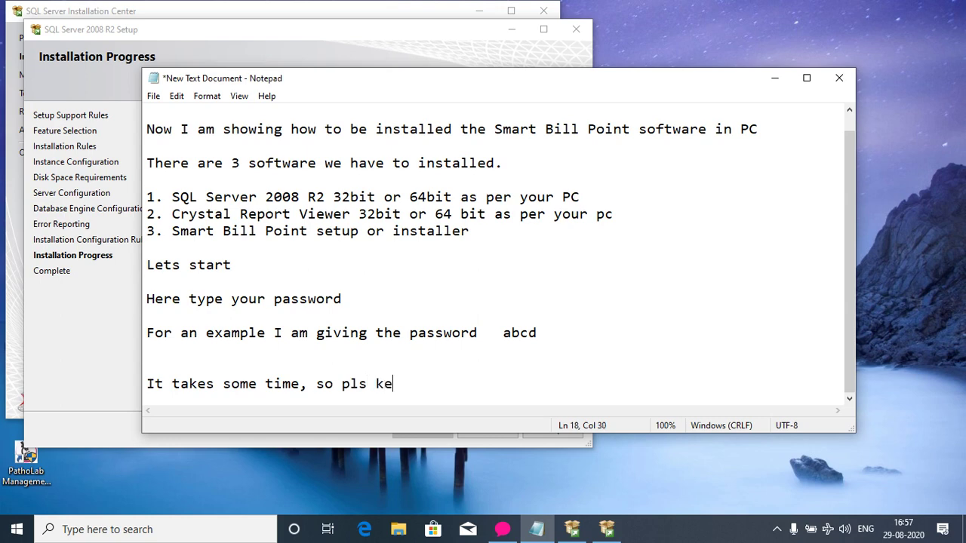
text(ep patienc)
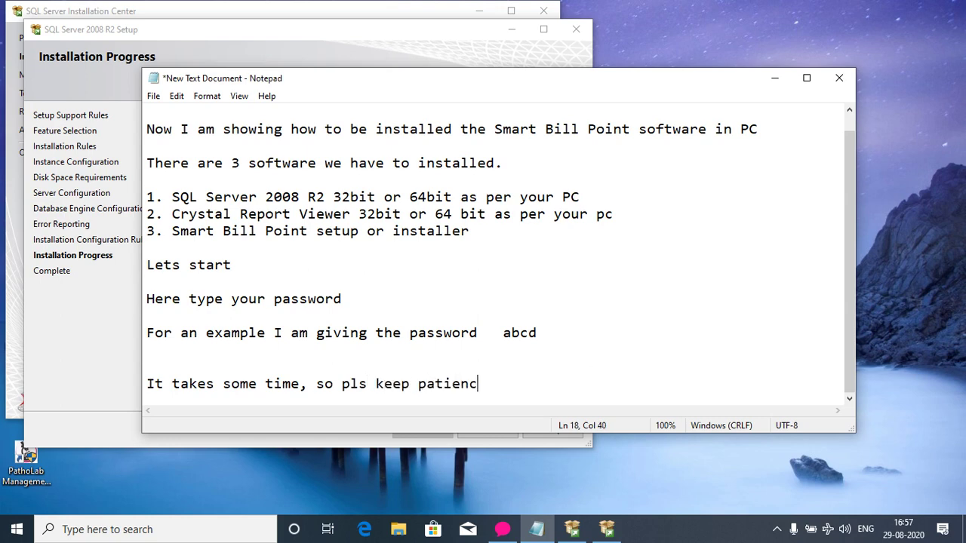
text(e)
key(Return)
key(Return)
text(I am )
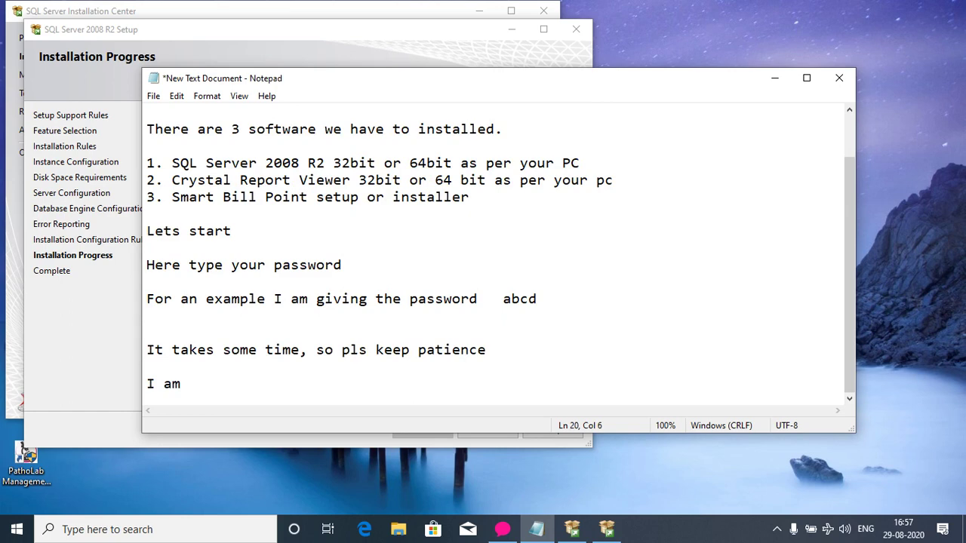
text(pusing now)
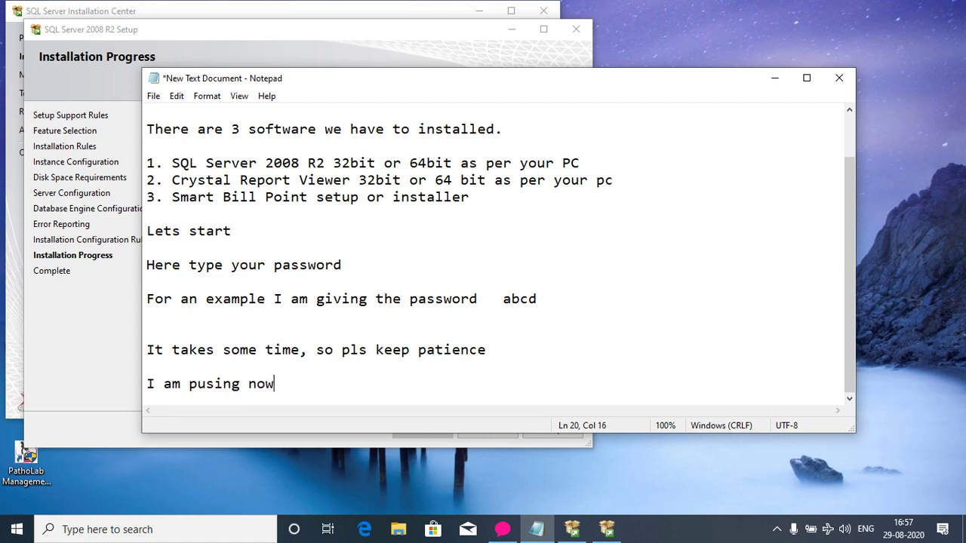
click(534, 530)
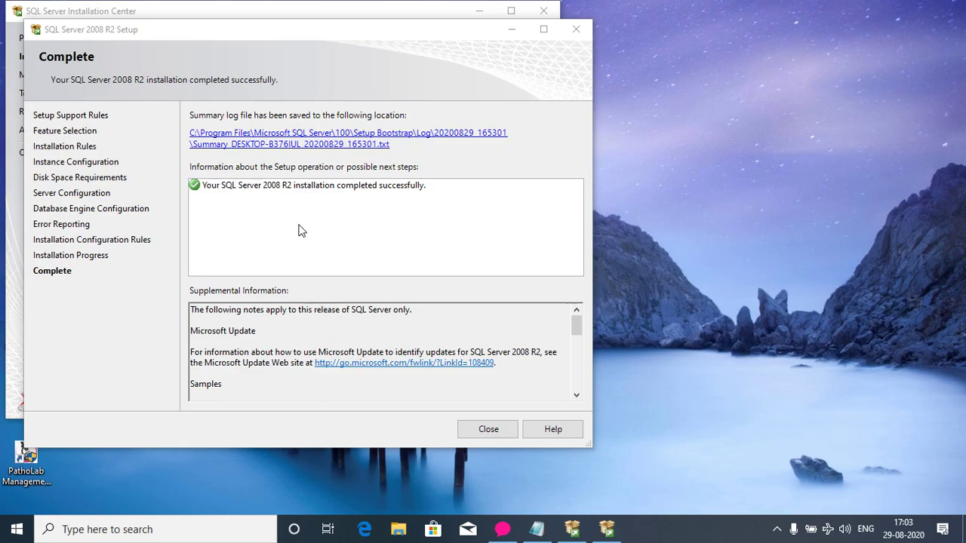
Close the completed SQL Server 2008 R2 setup and the Installation Center, returning to the Notepad notes.
click(506, 428)
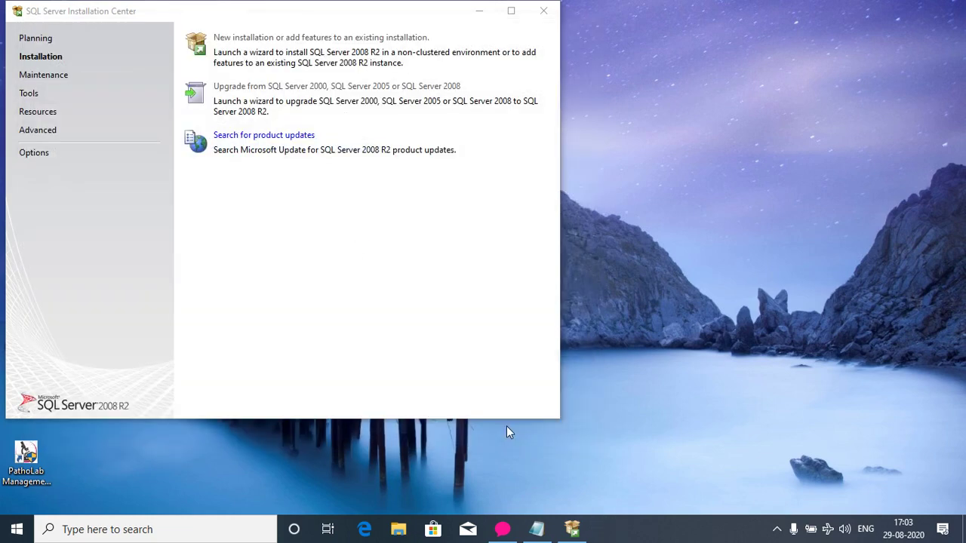
click(777, 529)
click(777, 529)
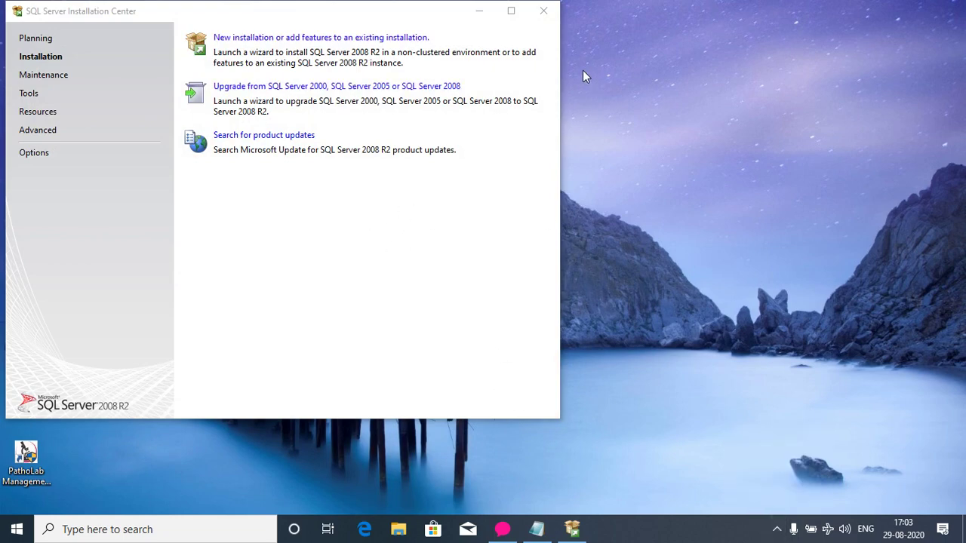
click(548, 14)
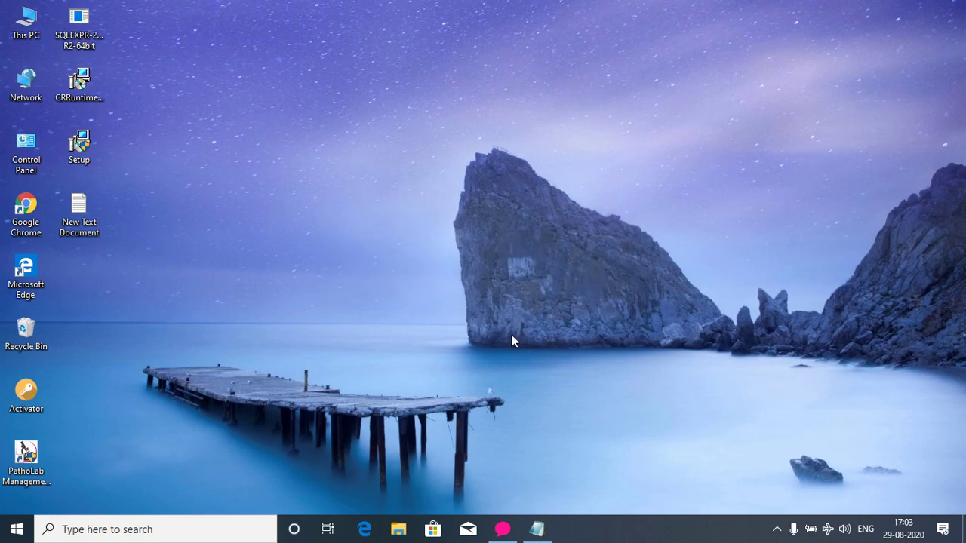
click(536, 529)
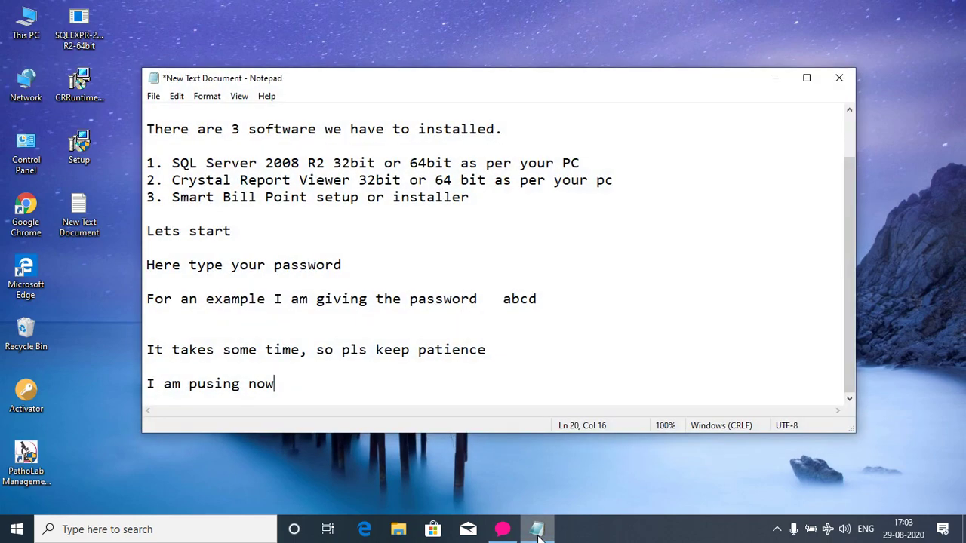
Note 'Installed Successfully then we have to configure' below the earlier lines and minimize Notepad.
key(Return)
key(Return)
key(Return)
key(Return)
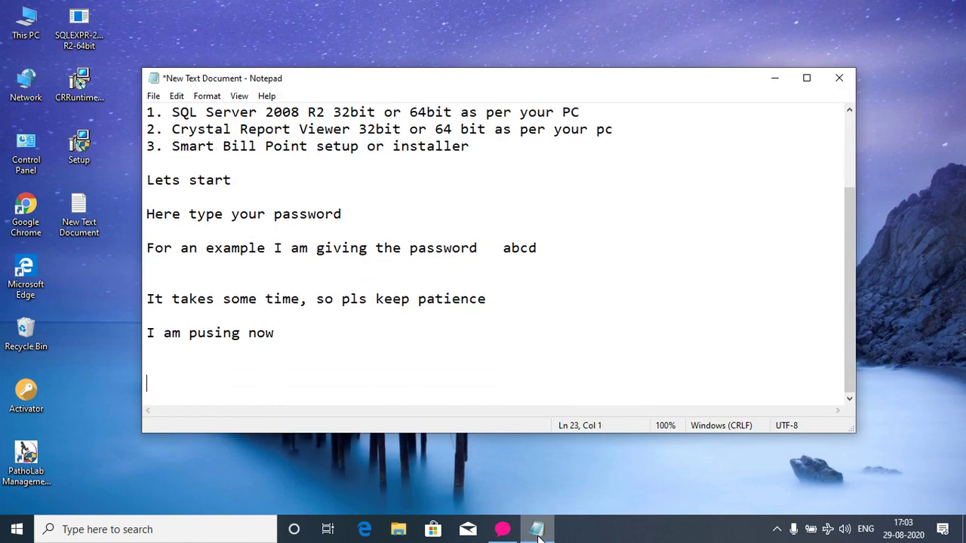
text(In)
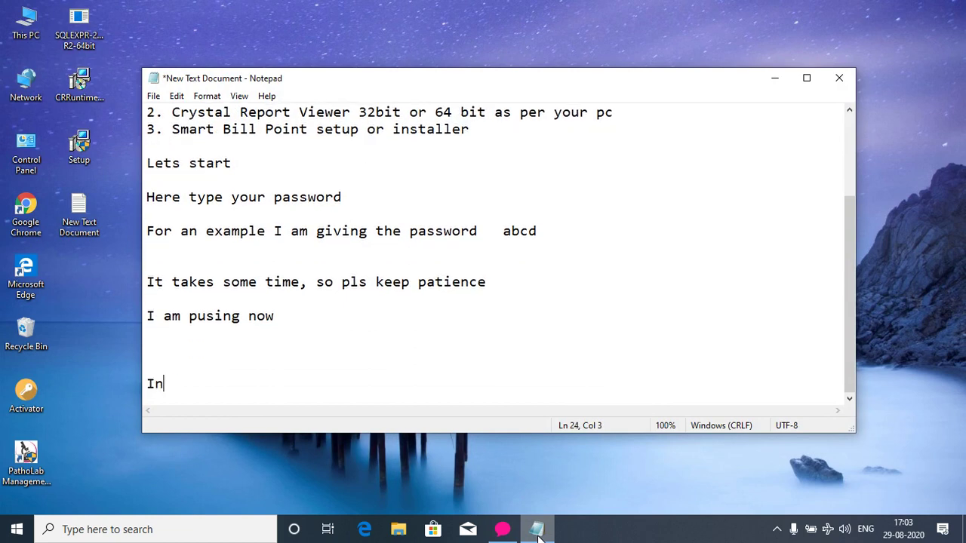
text(stalled Successfully)
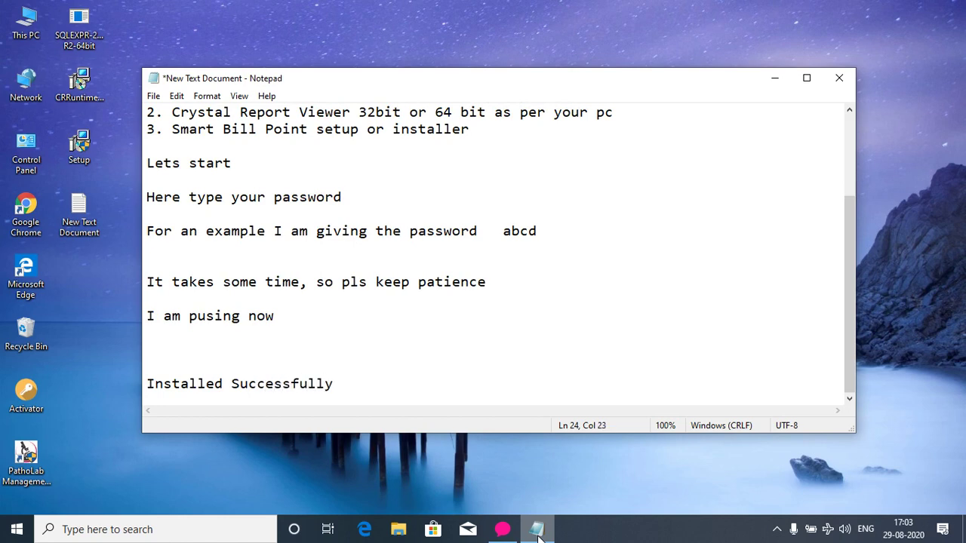
text( then we ha)
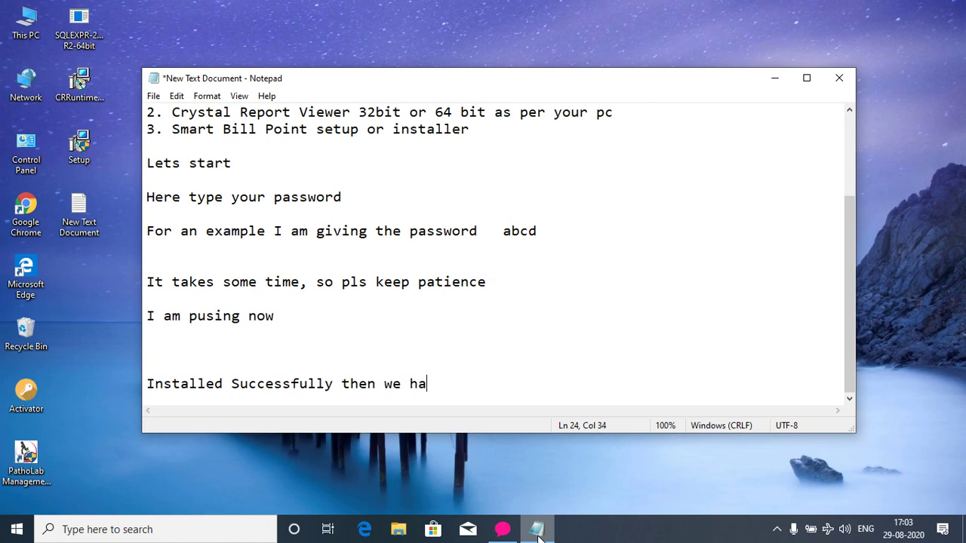
text(ve to configure)
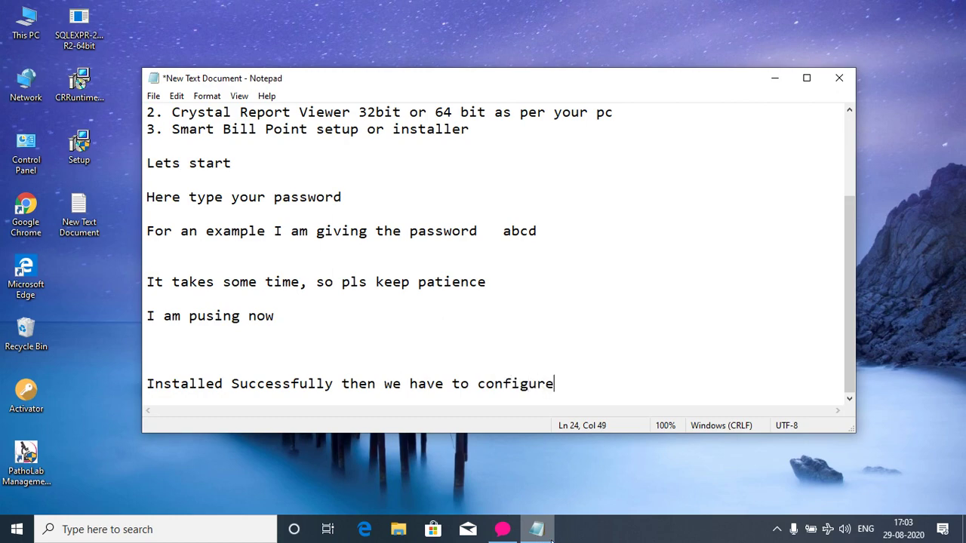
click(549, 533)
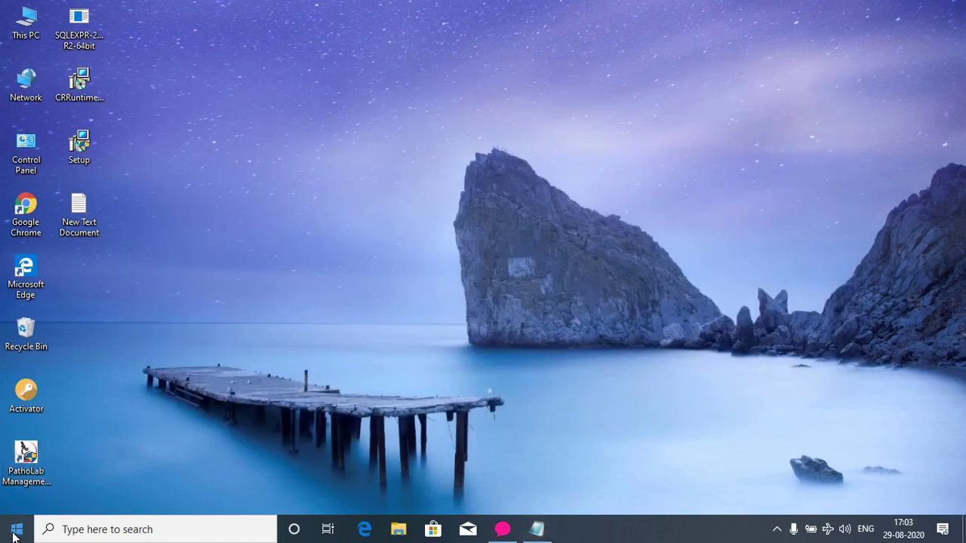
Launch SQL Server Management Studio from the Microsoft SQL Server 2008 R2 Start menu group.
click(14, 533)
scroll(90, 467, down, 5)
scroll(90, 467, down, 6)
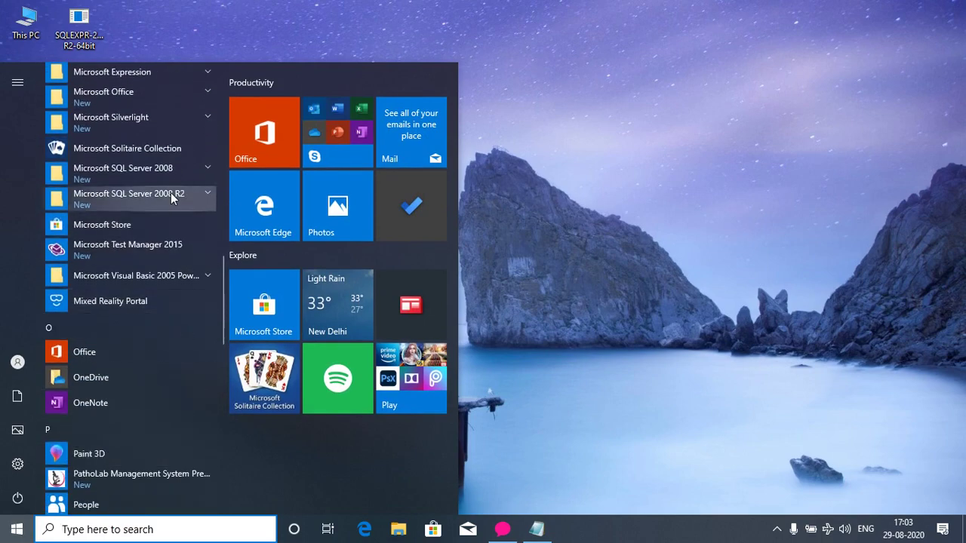
click(172, 197)
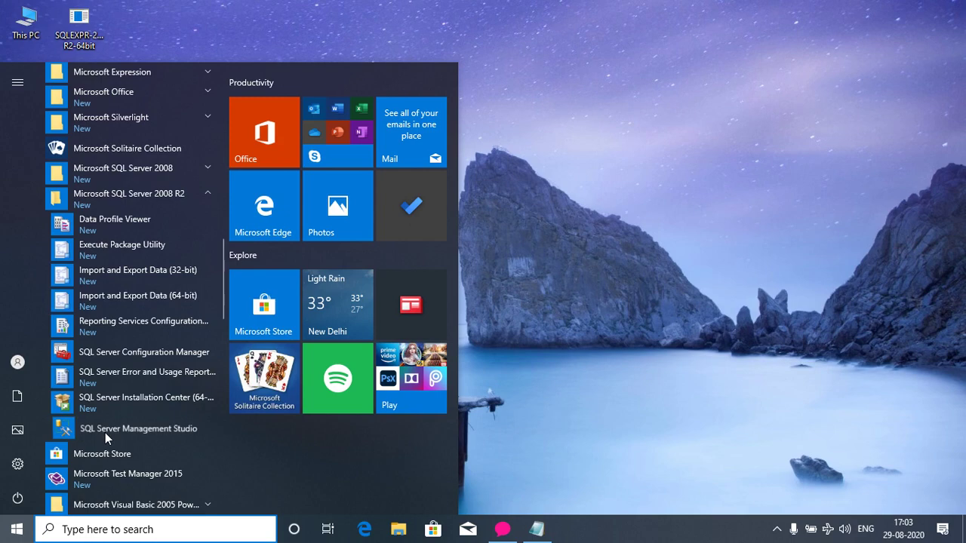
click(105, 435)
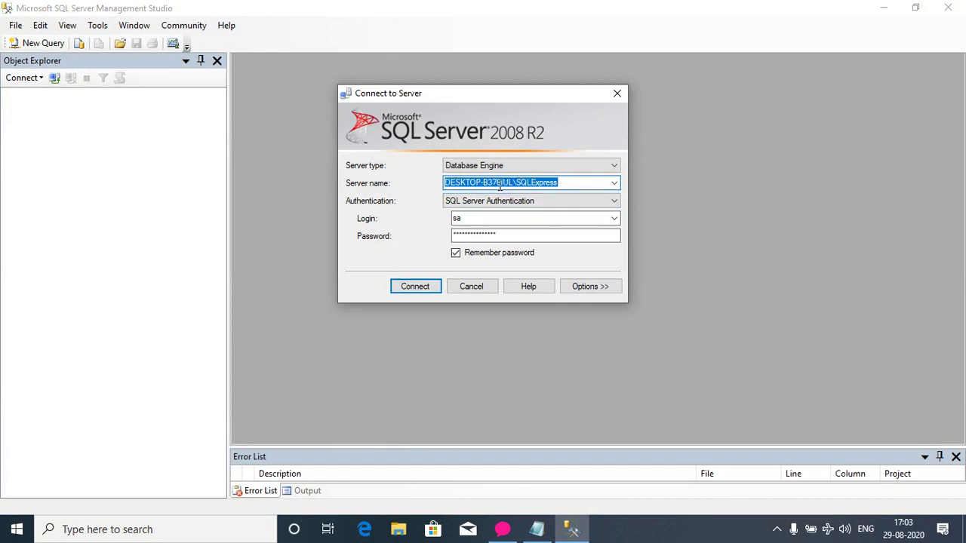
Clear the server name, then close Connect to Server and Management Studio without connecting.
key(BackSpace)
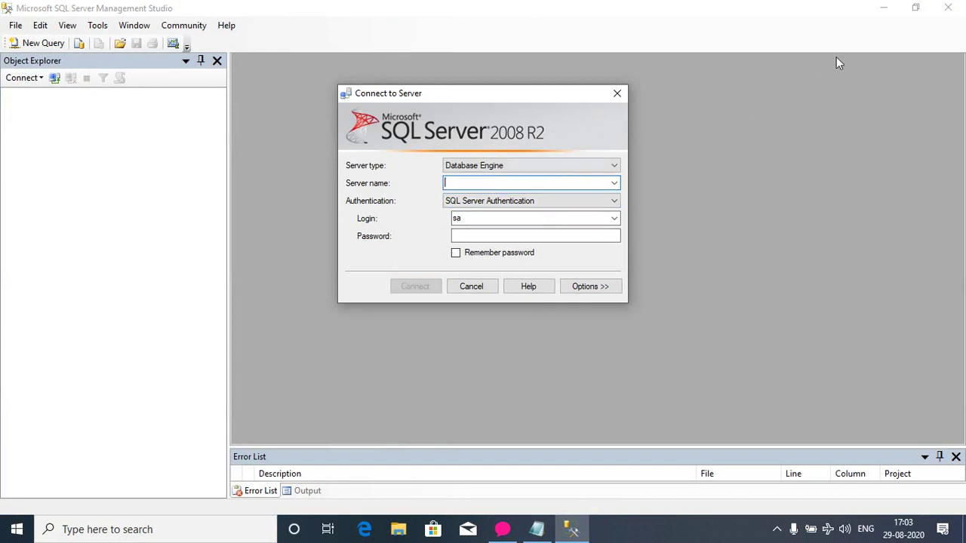
click(617, 94)
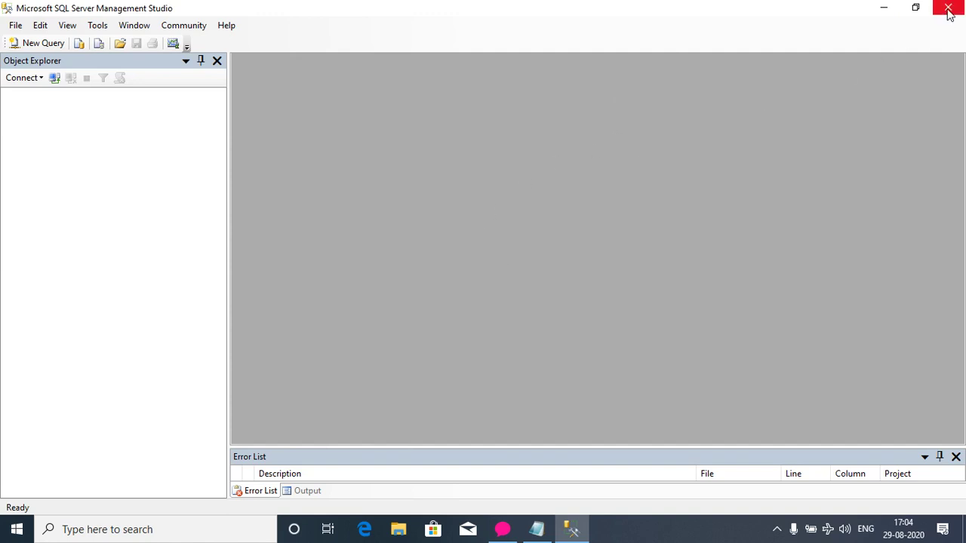
key(alt+F4)
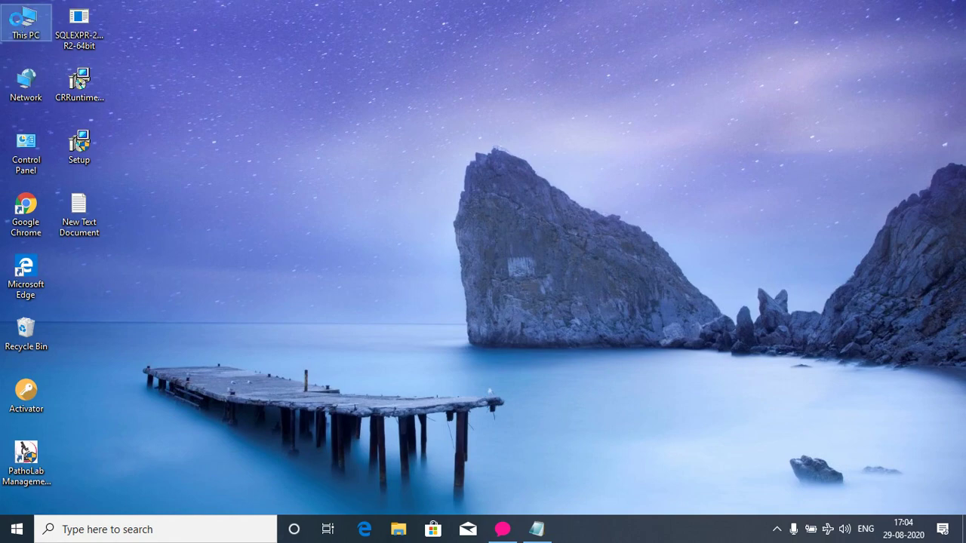
Open the computer name settings in System Properties via This PC's Properties.
right_click(17, 22)
click(73, 242)
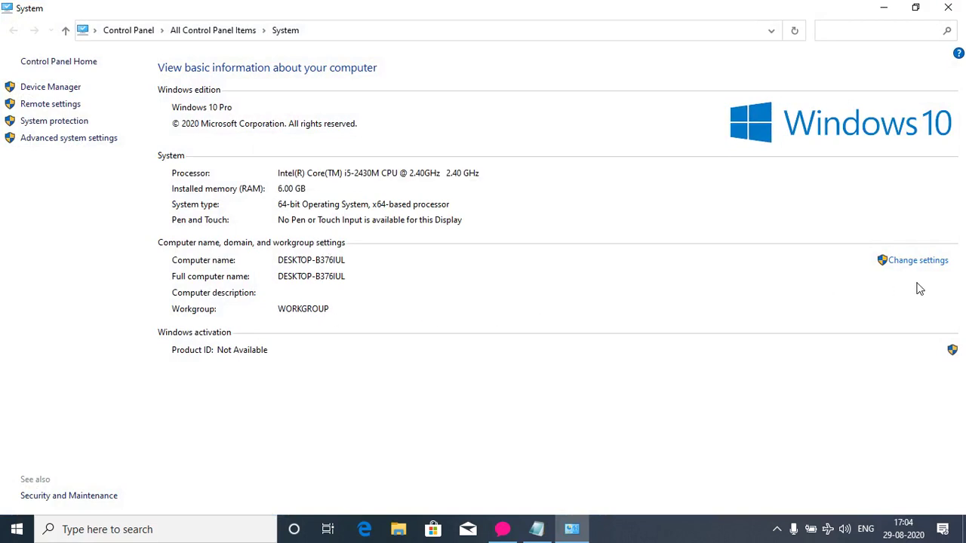
click(916, 261)
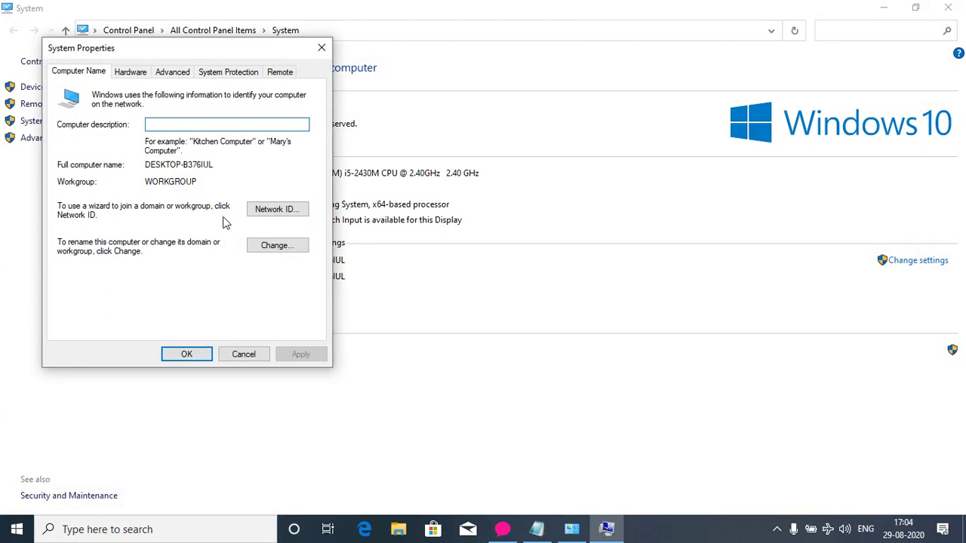
Copy the full computer name DESKTOP-B376IUL, then close System Properties and the System window.
drag(148, 164, 218, 165)
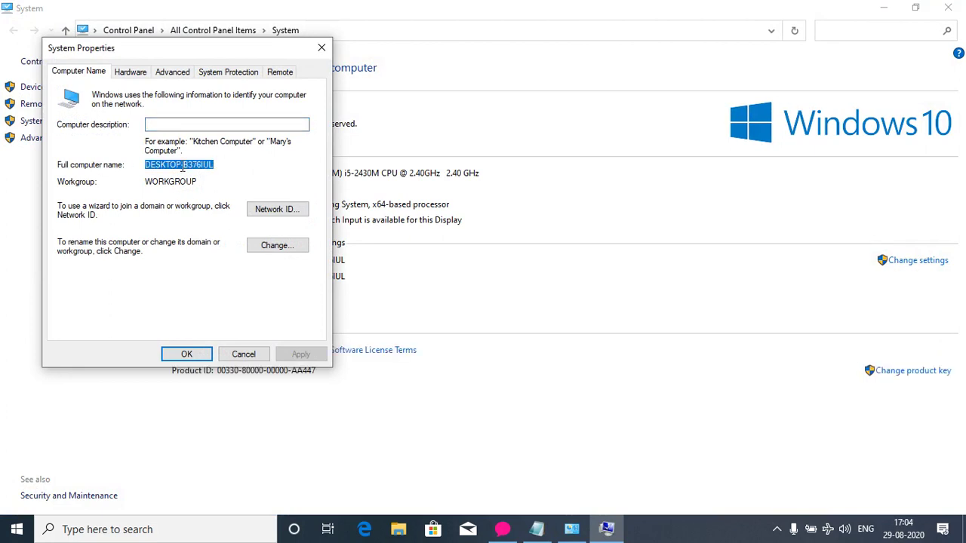
right_click(200, 164)
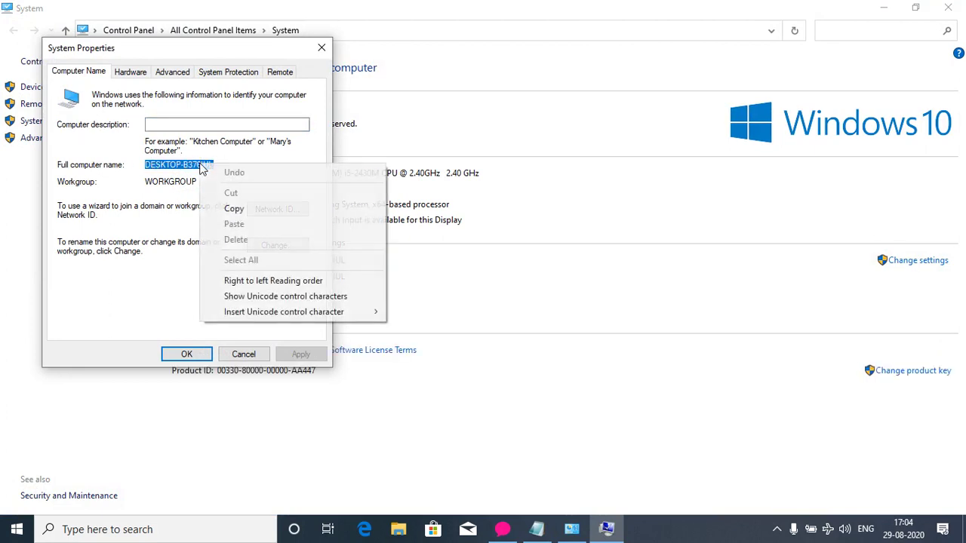
click(233, 209)
click(319, 48)
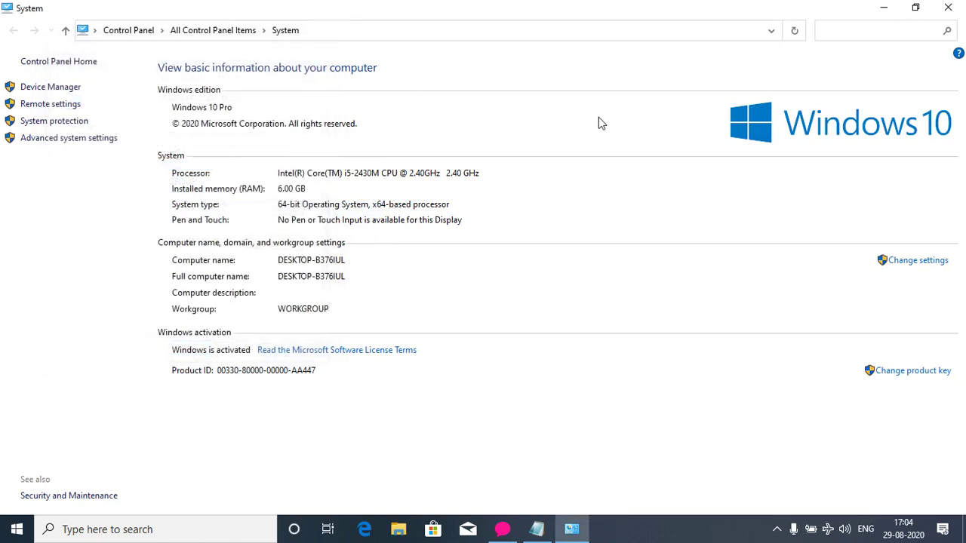
click(947, 8)
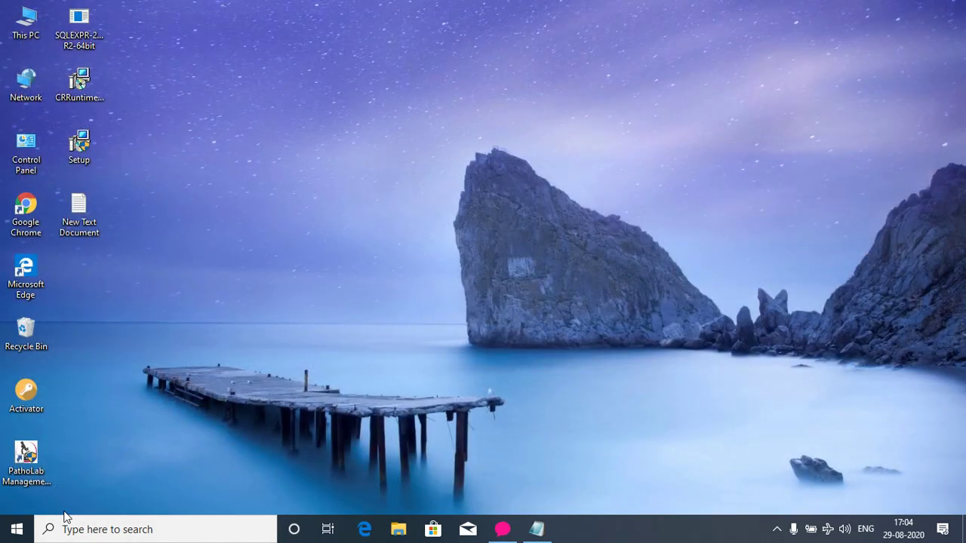
Reopen Management Studio and set the server name to DESKTOP-B376IUL\SQLEXPRESS.
click(17, 529)
scroll(124, 453, down, 10)
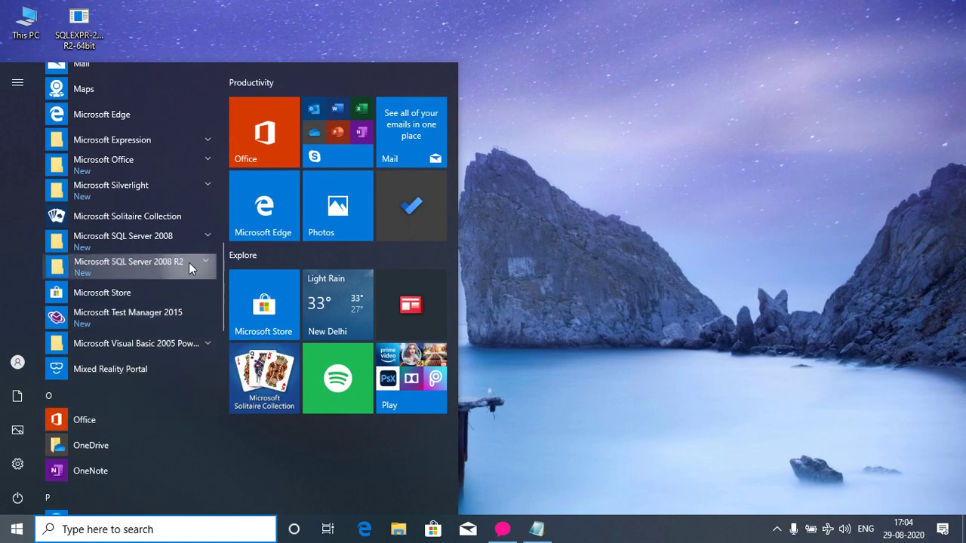
click(188, 263)
click(128, 492)
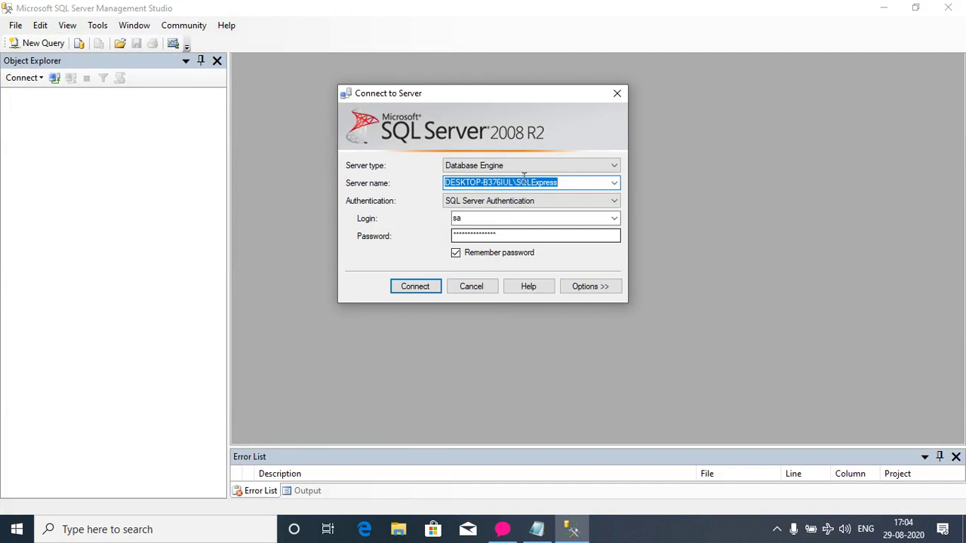
right_click(538, 179)
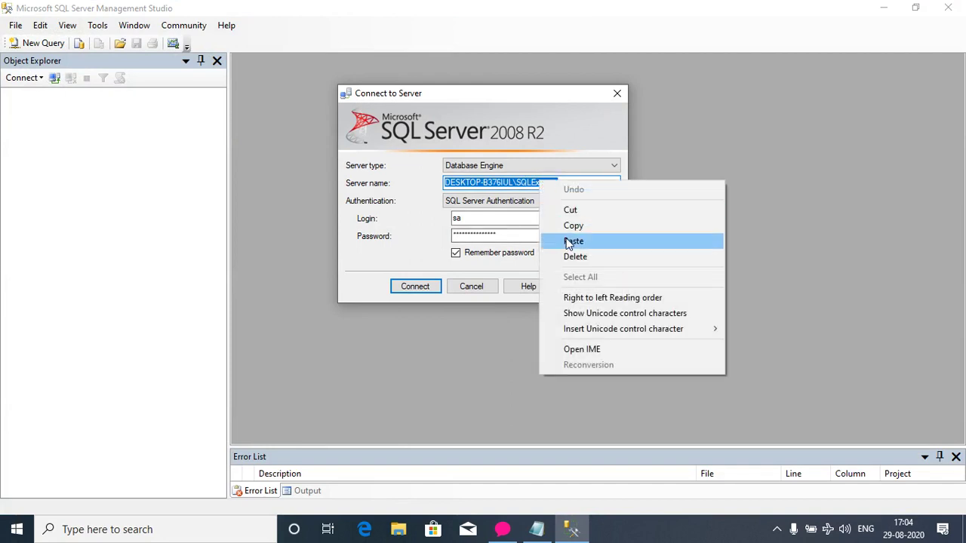
click(567, 238)
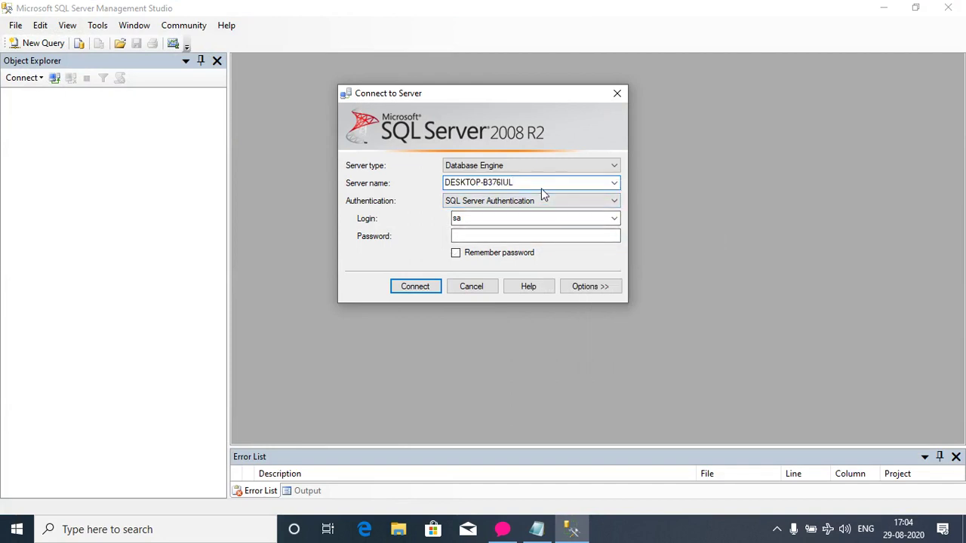
text(\SQLEXPRESS)
Choose SQL Server Authentication with login sa and begin entering the password.
click(541, 204)
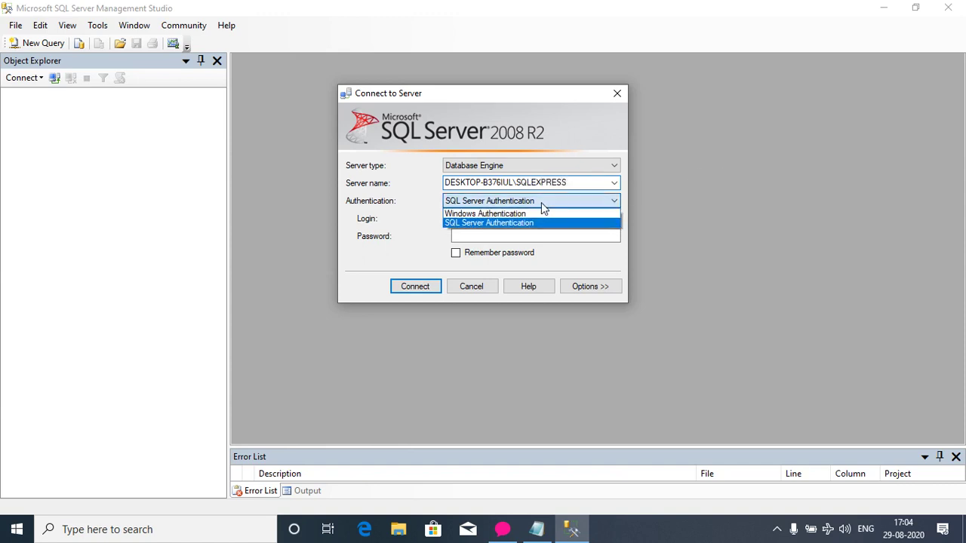
click(496, 223)
click(475, 218)
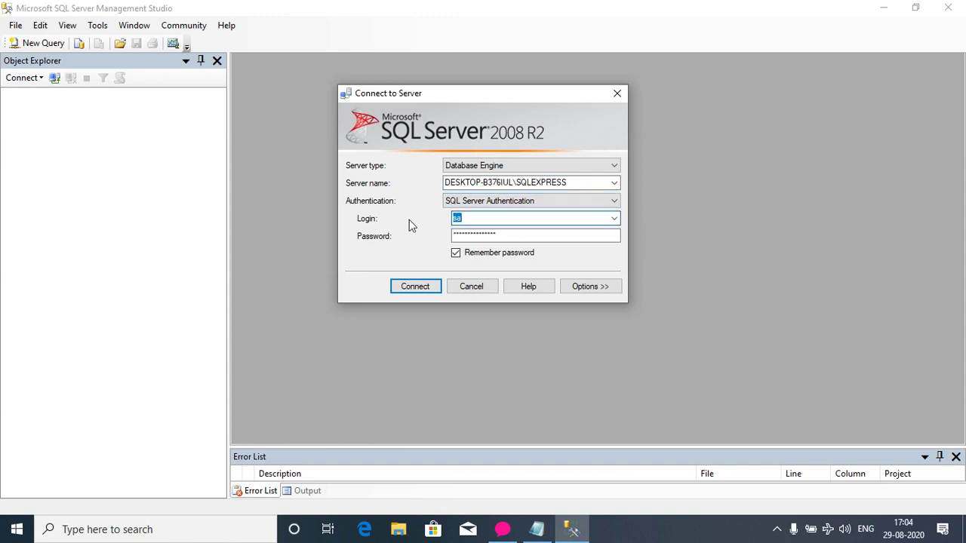
text(sa)
click(496, 234)
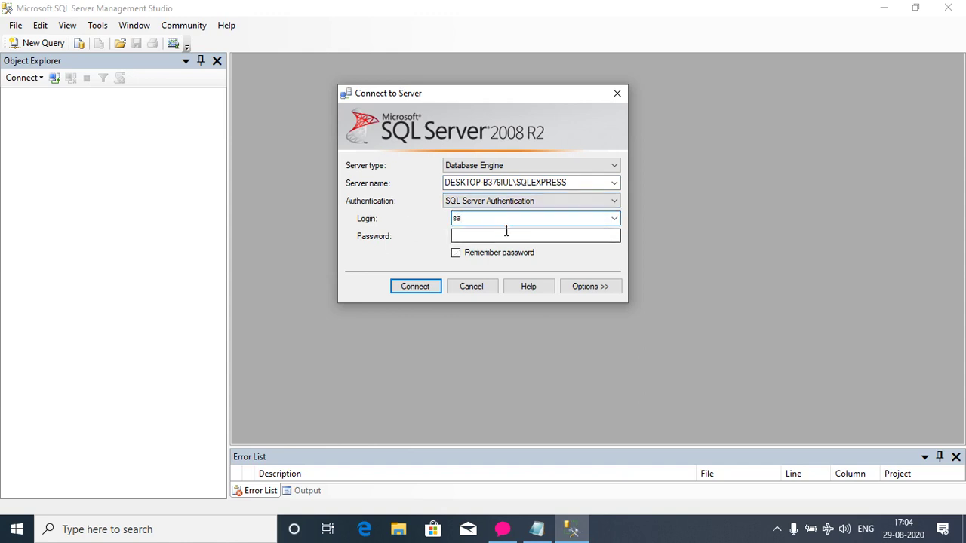
text(1)
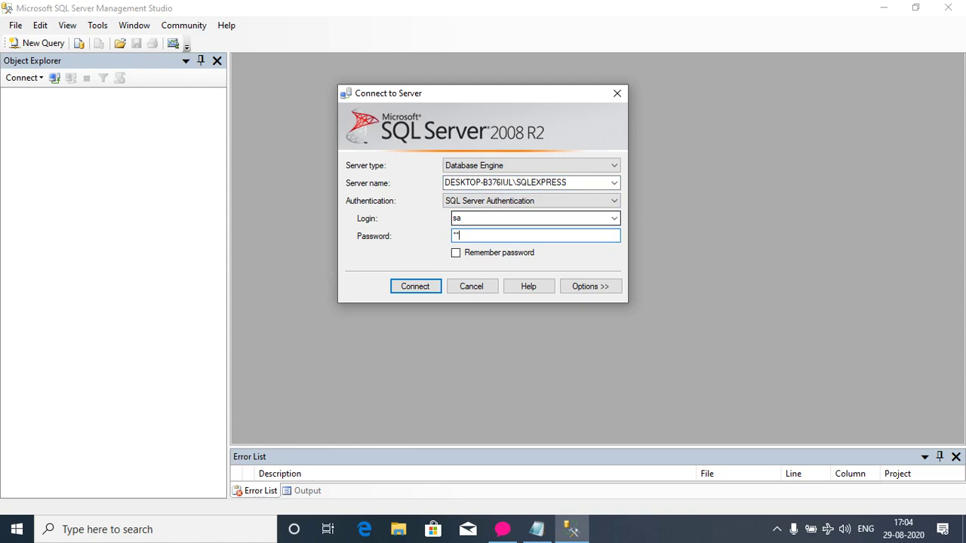
text(4)
Add 'Login Id must be sa' and a line giving the example password to the notes.
click(537, 530)
key(Return)
key(Return)
key(Return)
key(Return)
key(Return)
key(Return)
key(Return)
key(Return)
key(Return)
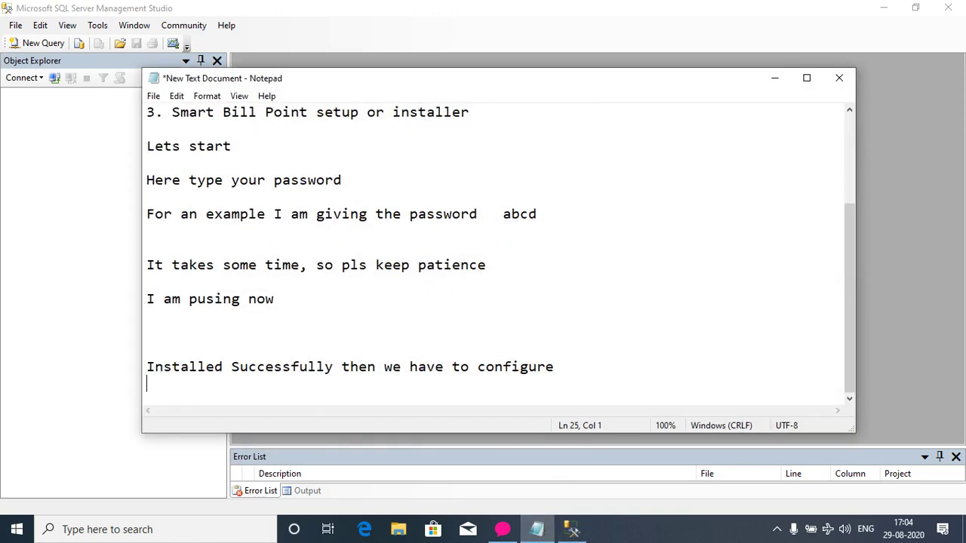
key(BackSpace)
text(Lo)
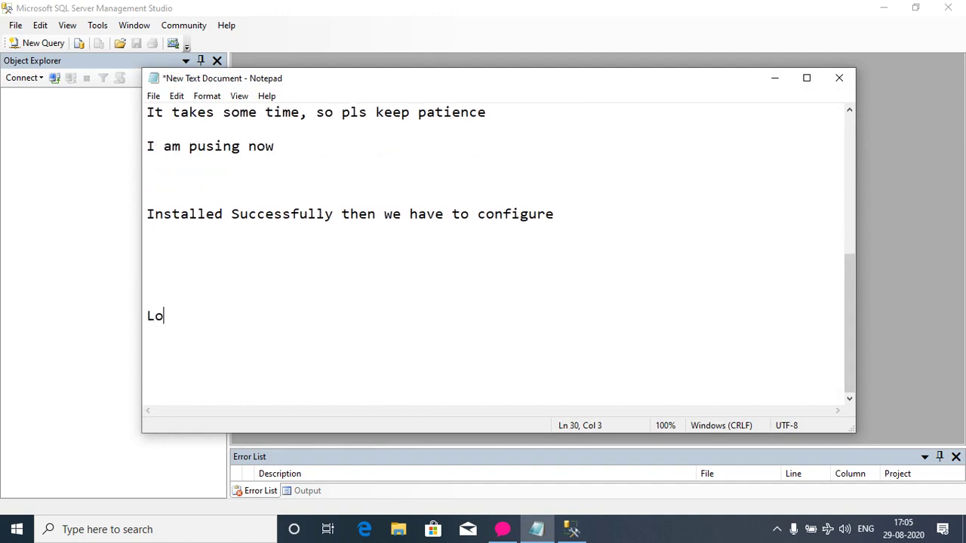
text(gin Id must b)
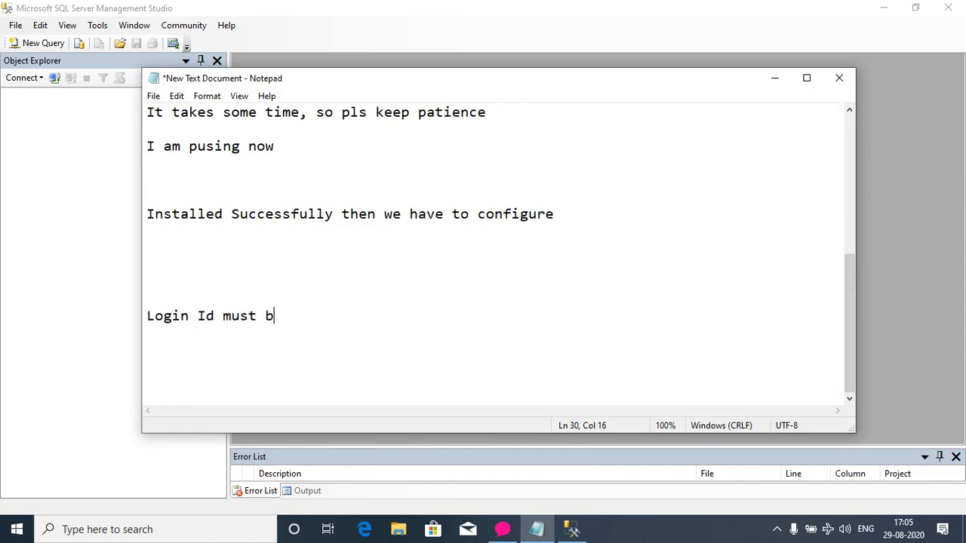
text(e sa)
key(Return)
text(and password for me abcd)
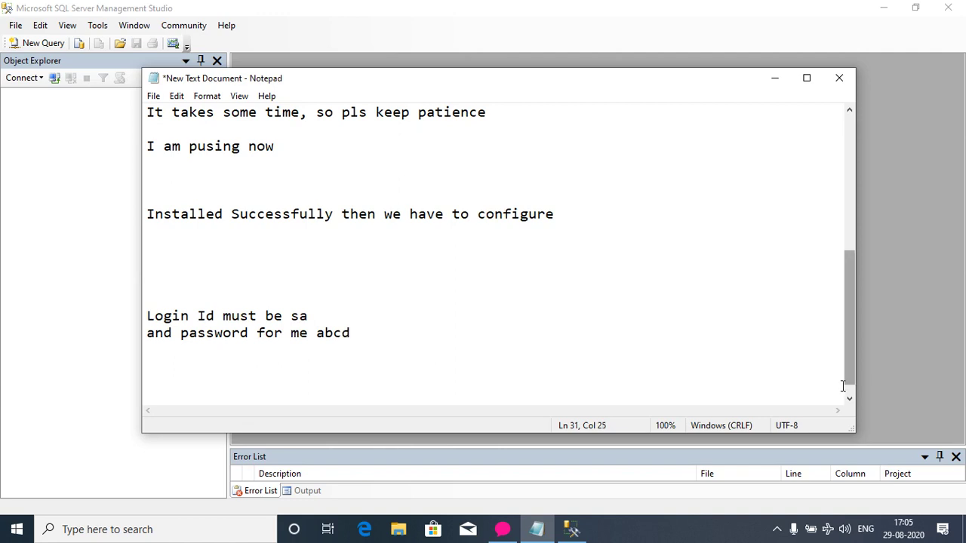
Connect to SQLEXPRESS as sa with Remember password ticked, then close Management Studio.
click(537, 529)
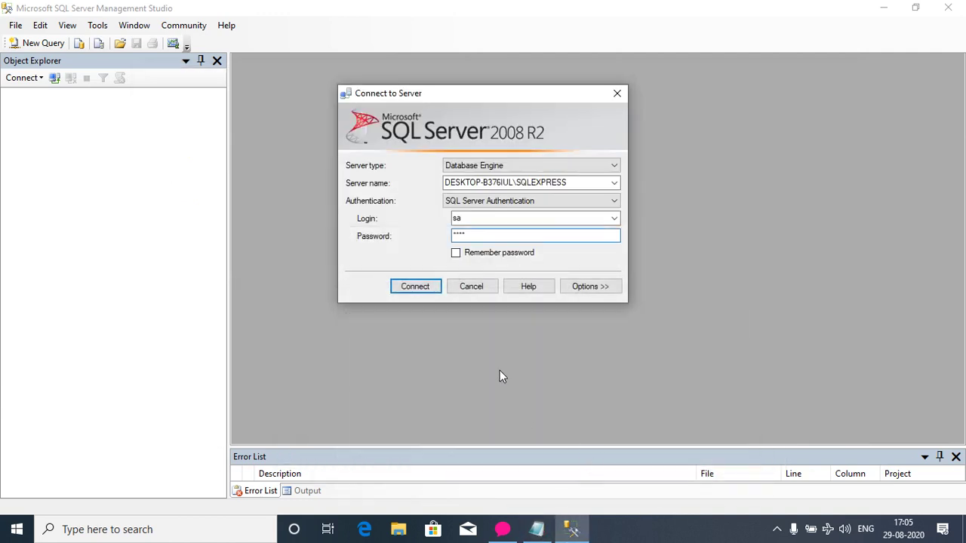
click(456, 253)
click(416, 290)
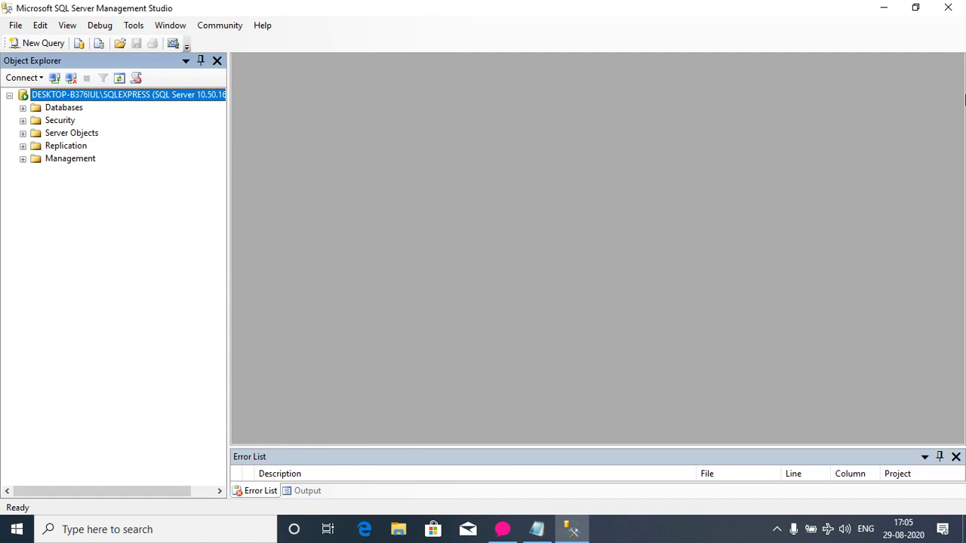
click(947, 10)
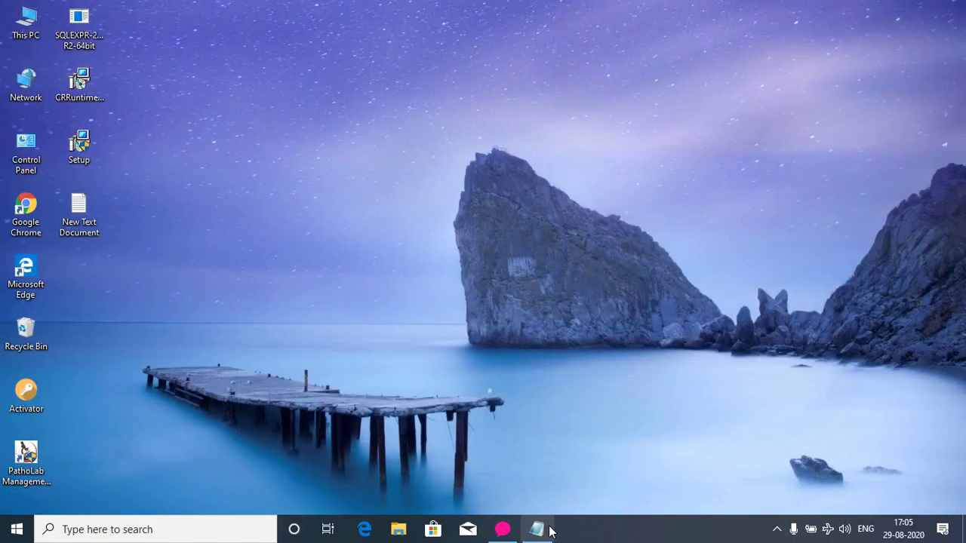
Add 'Ok' and 'new we will install Crystal report viewer' to the notes, then minimize Notepad.
click(539, 528)
key(Return)
text(Ok)
key(Return)
key(Return)
text(new we)
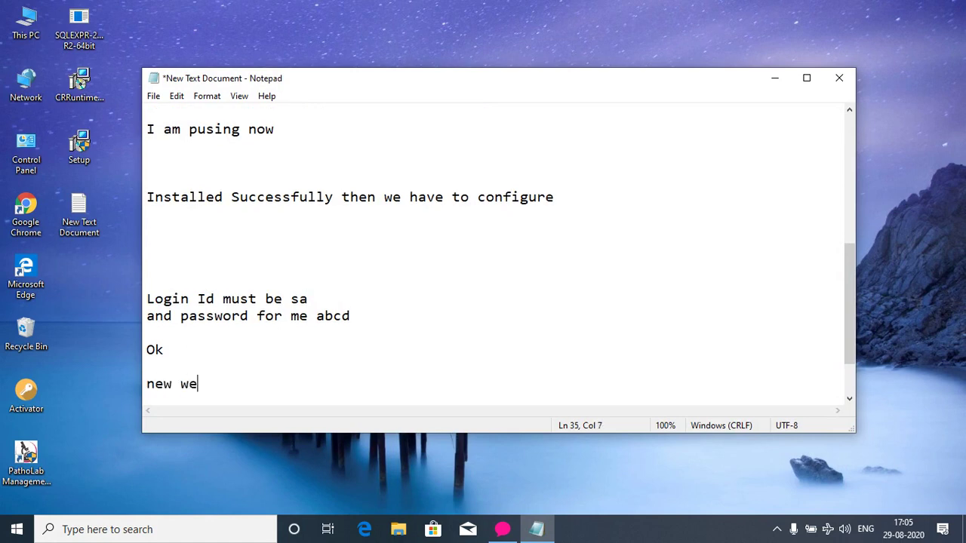
text( will install )
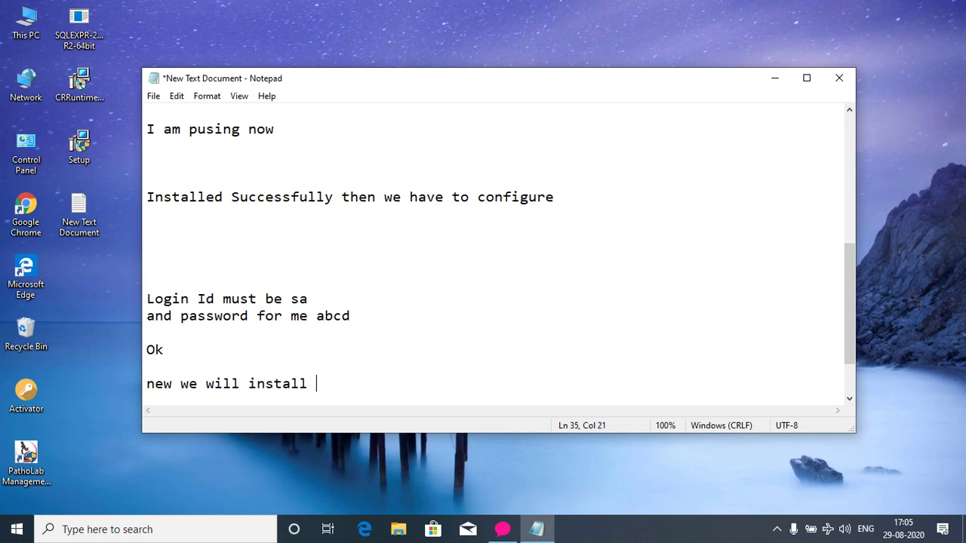
text(Crystal report)
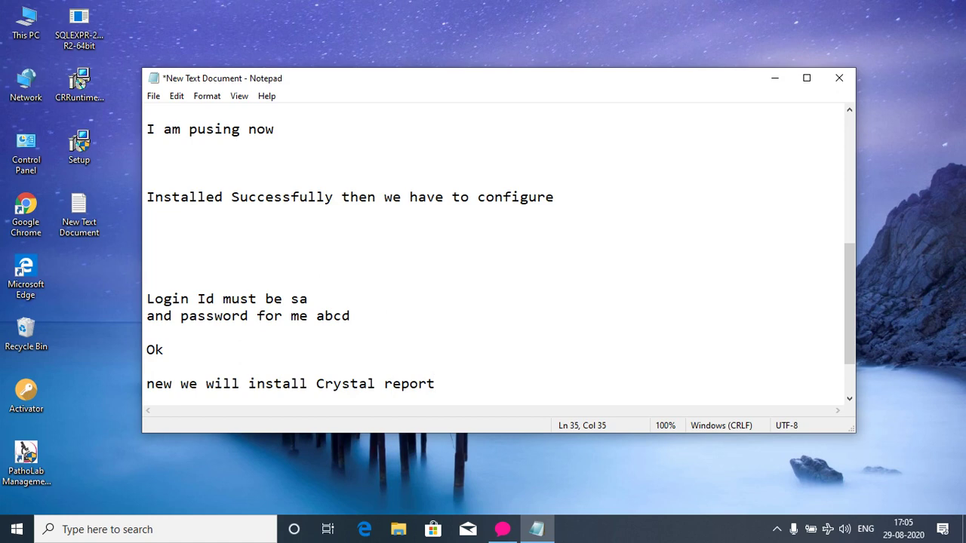
text( viewer)
click(534, 531)
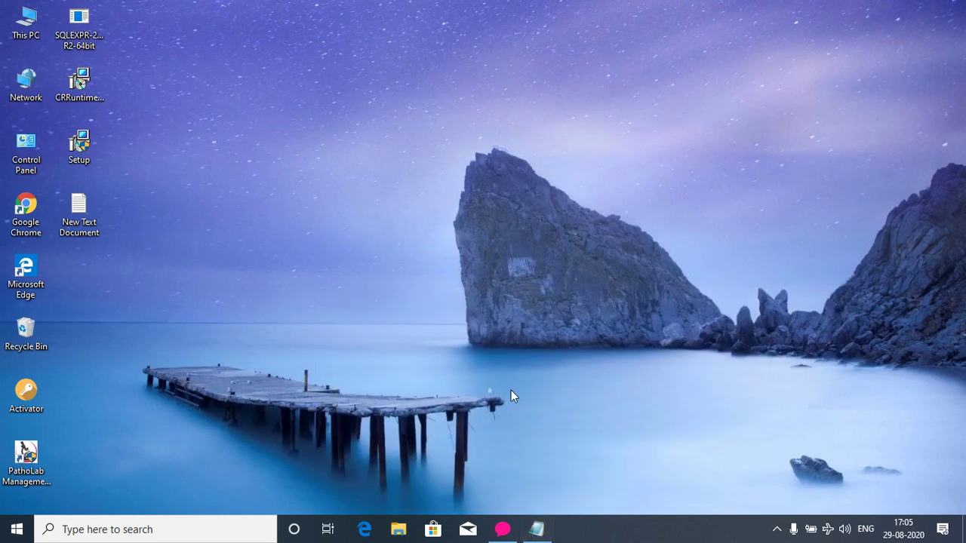
Run the Crystal Reports runtime installer, accept the license agreement and start the installation.
click(81, 87)
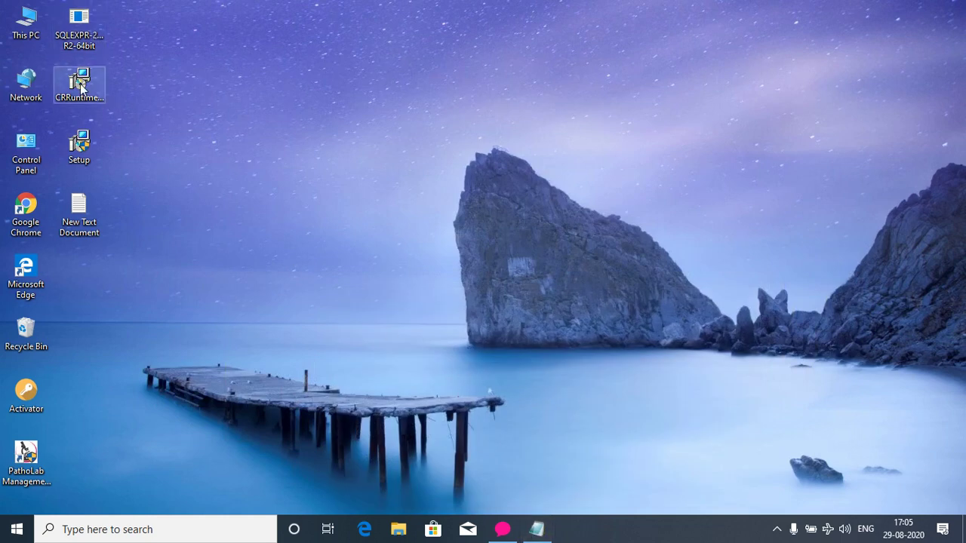
double_click(80, 87)
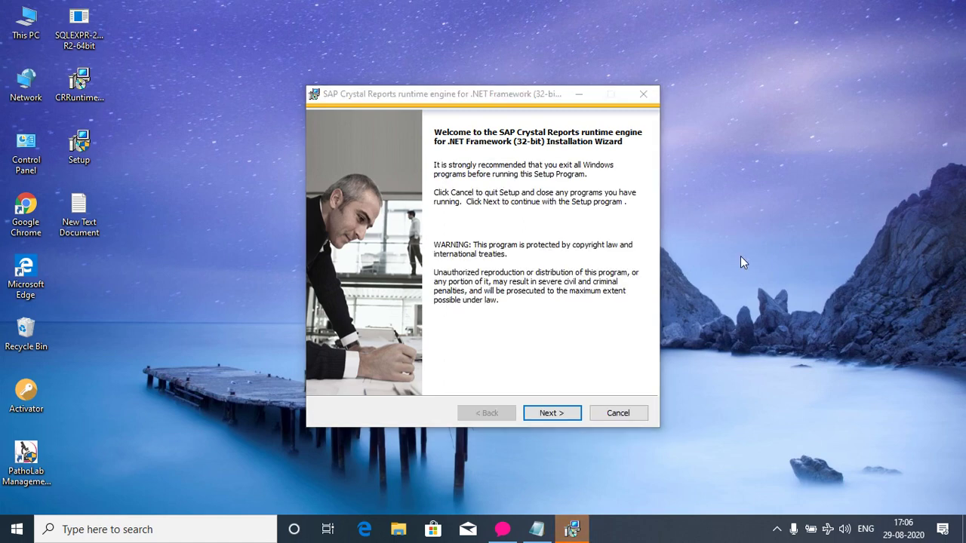
click(557, 413)
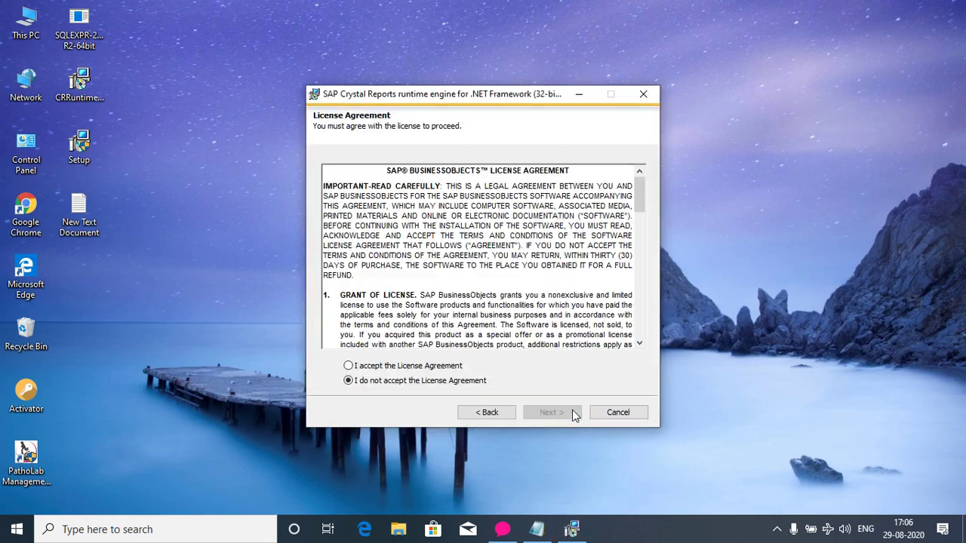
click(451, 367)
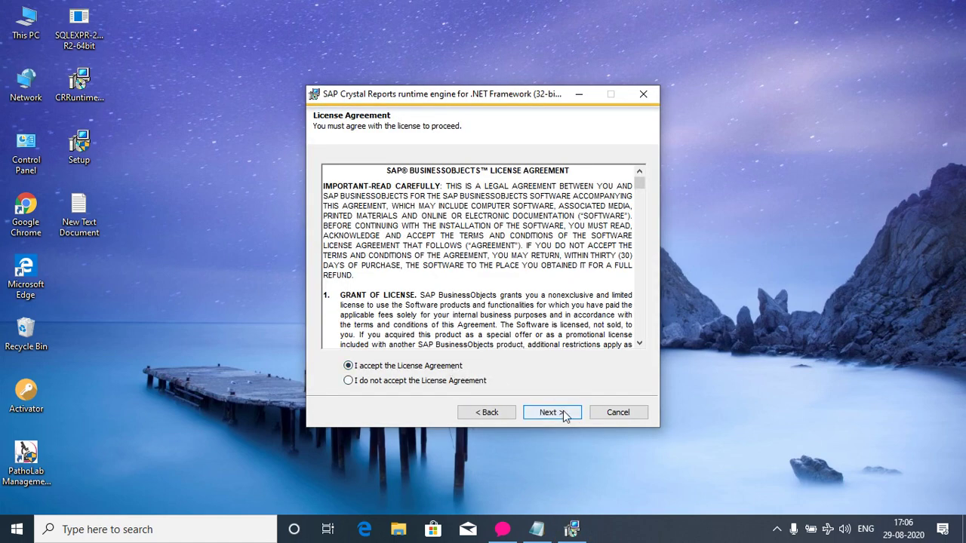
click(557, 412)
click(562, 412)
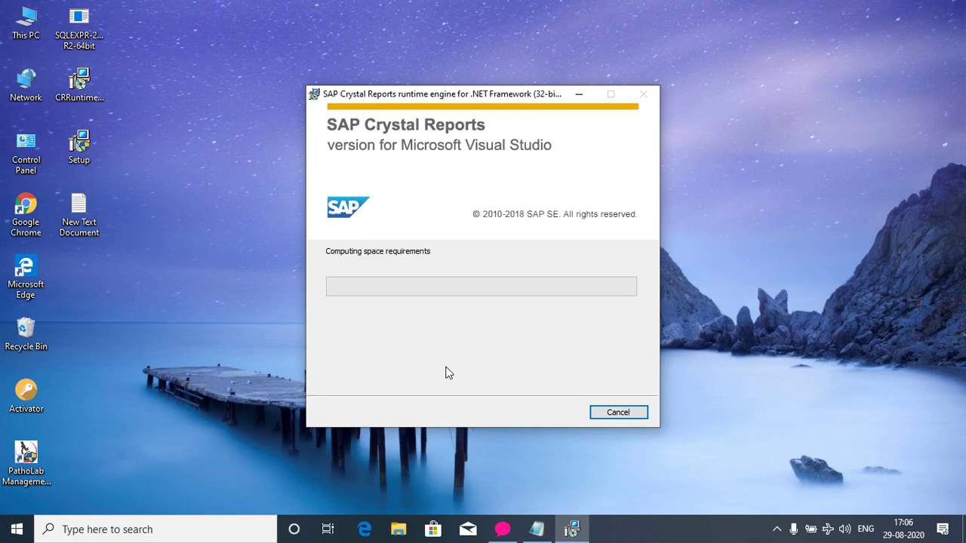
Finish installing the 32-bit Crystal Reports runtime engine and close the installer.
click(775, 531)
click(776, 531)
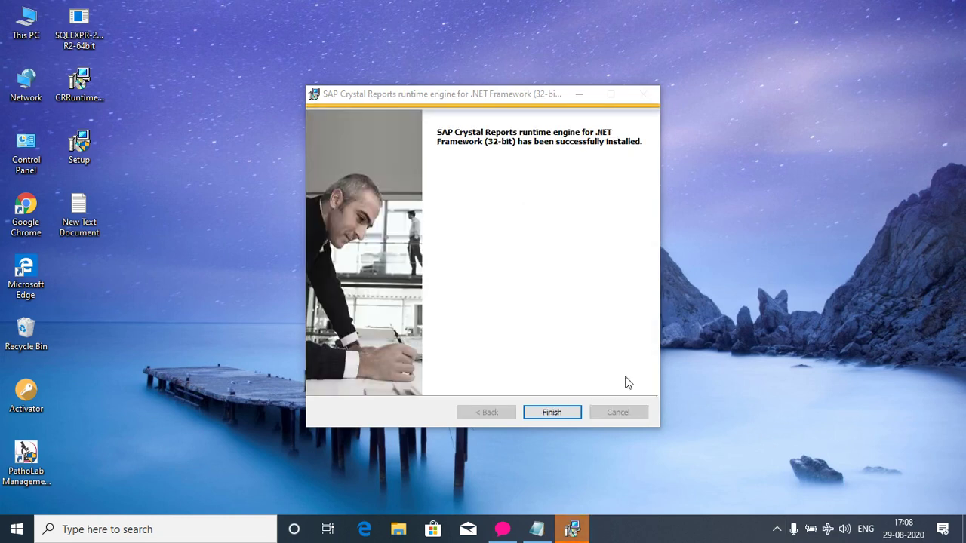
click(575, 419)
click(776, 529)
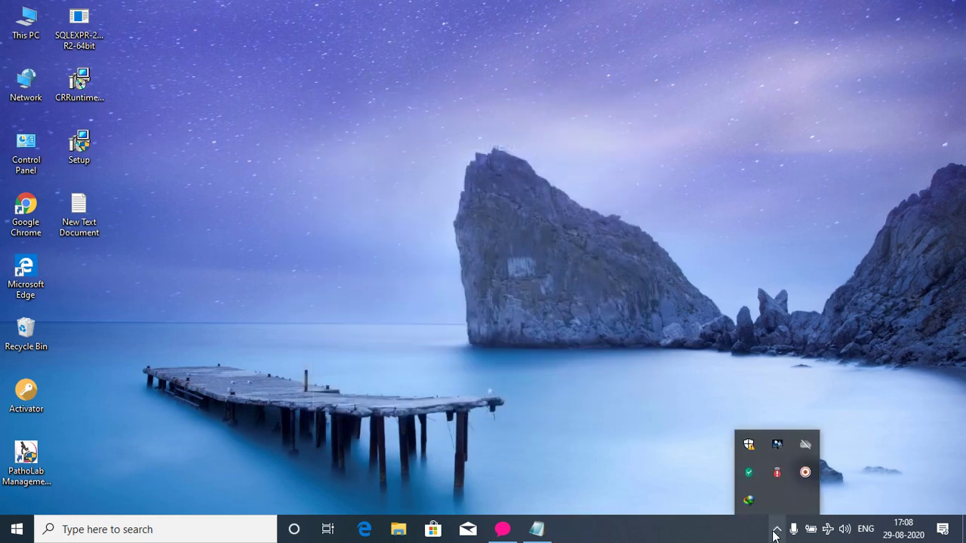
Add 'Next we will install the Smart Bill Point setup' to the notes and minimize them.
click(536, 528)
key(Return)
key(Return)
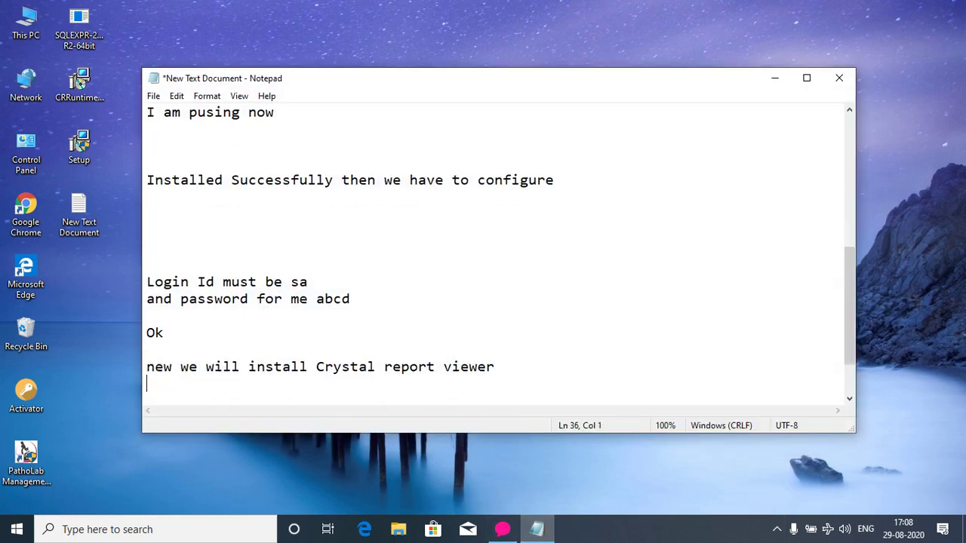
text(N)
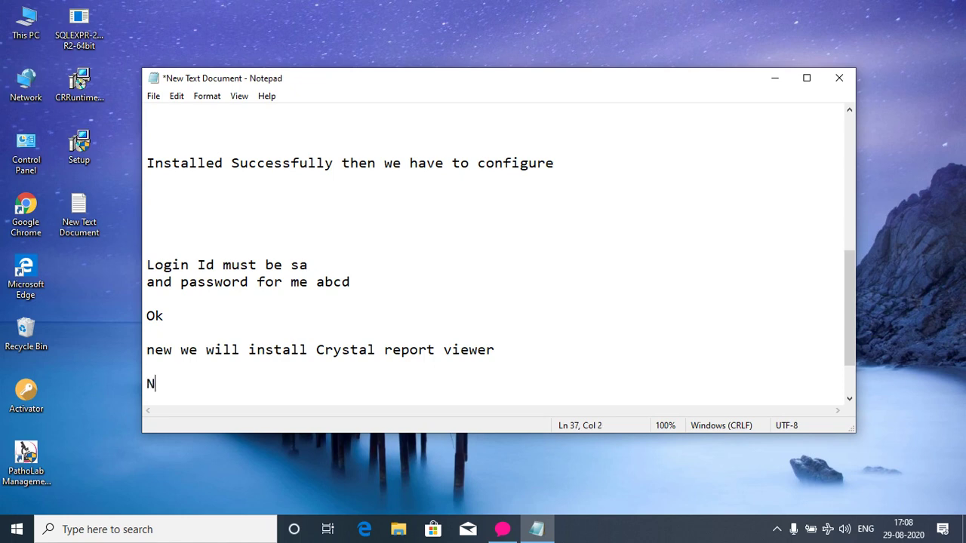
text(ext we w)
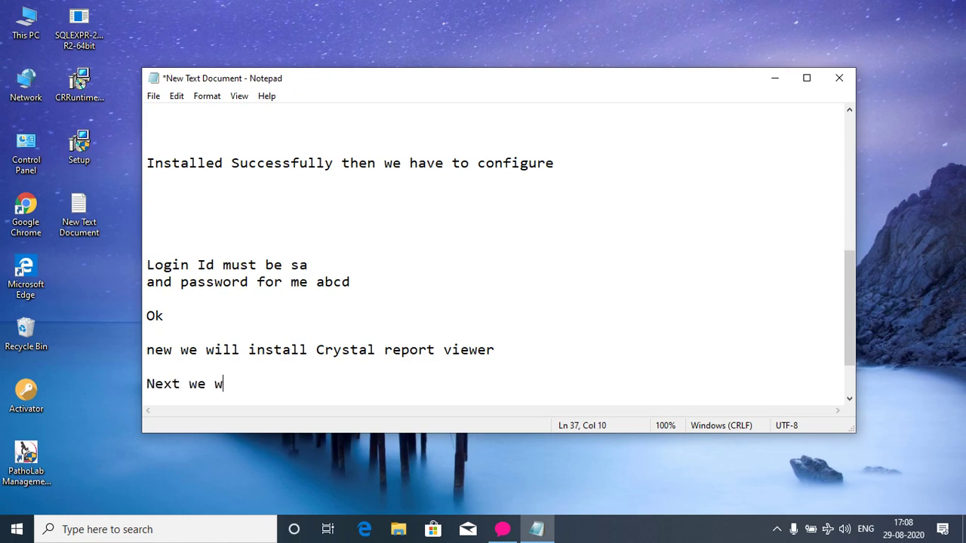
text(ill install the )
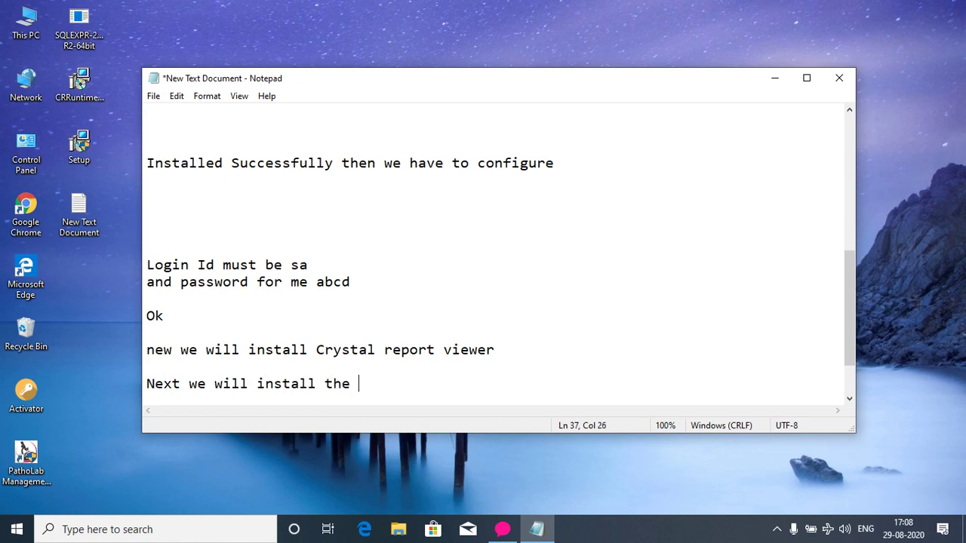
text(Smart Bill Poi)
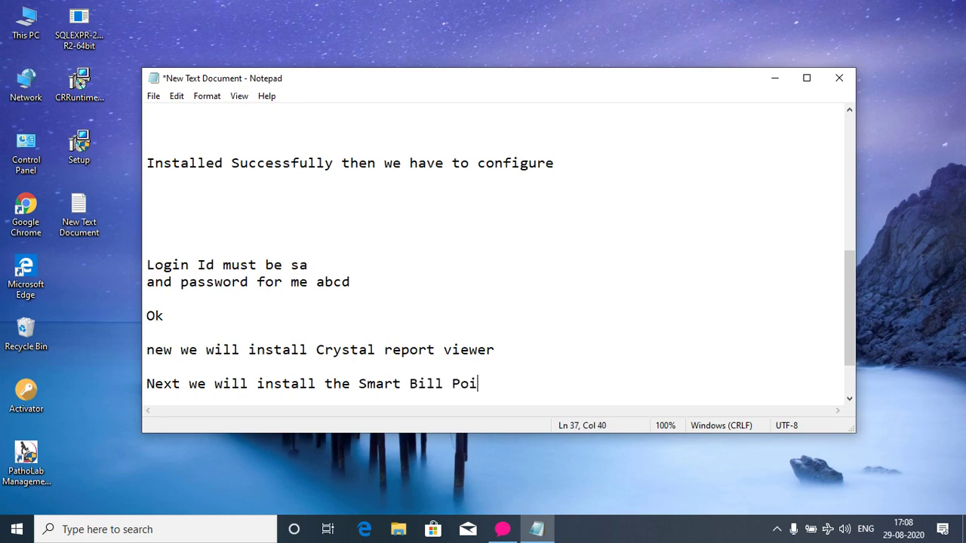
text(nt setup)
click(536, 529)
Run the Smart Bill Point setup, enter the install password, and start installing with default options.
double_click(91, 150)
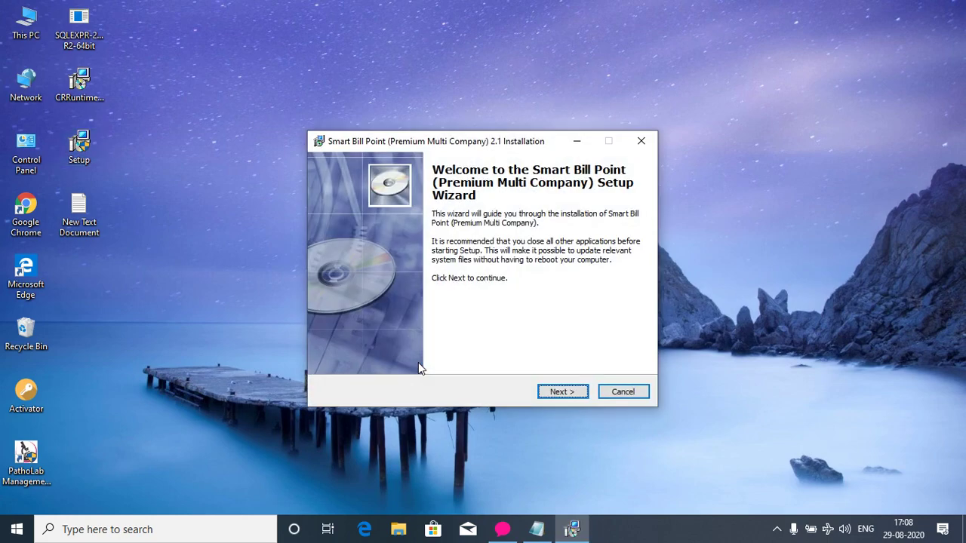
click(559, 392)
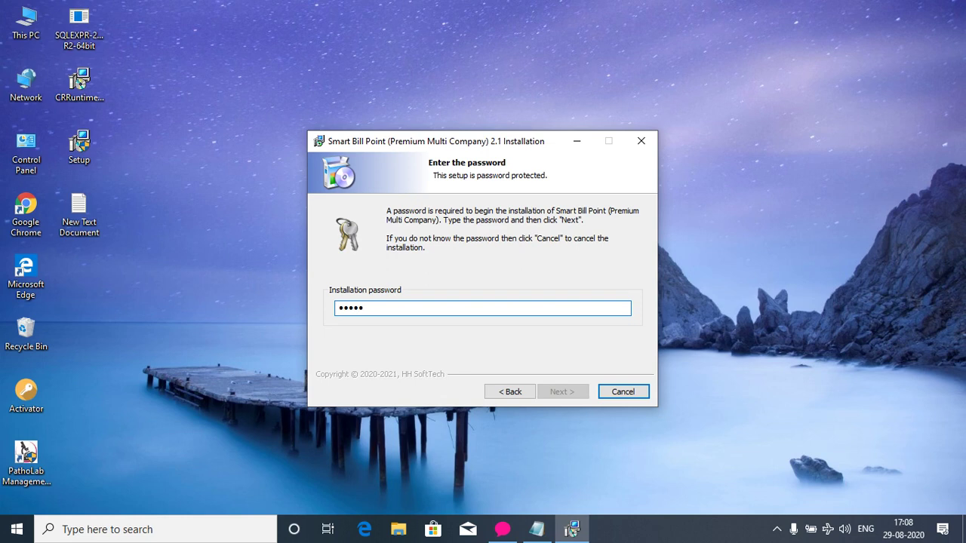
text(•)
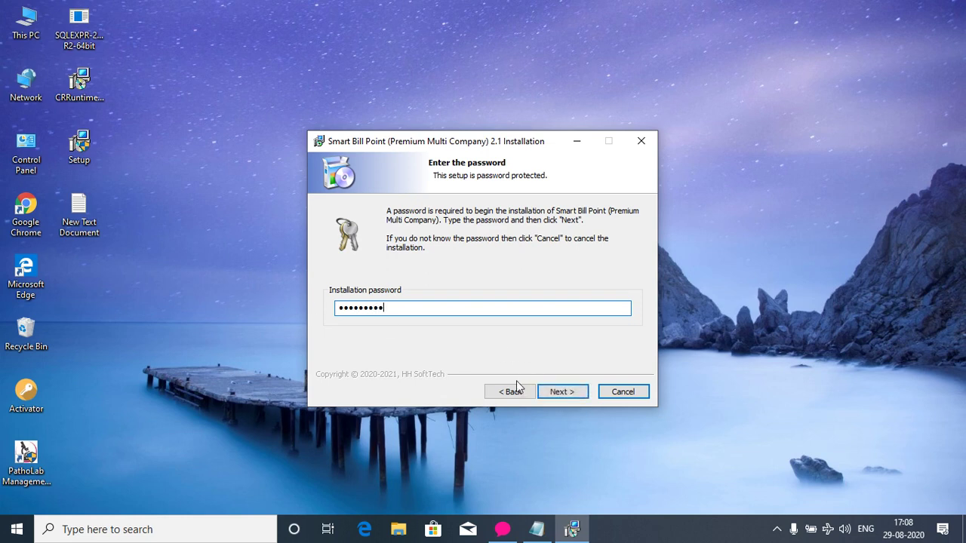
click(556, 392)
click(554, 392)
click(555, 393)
click(554, 393)
click(554, 393)
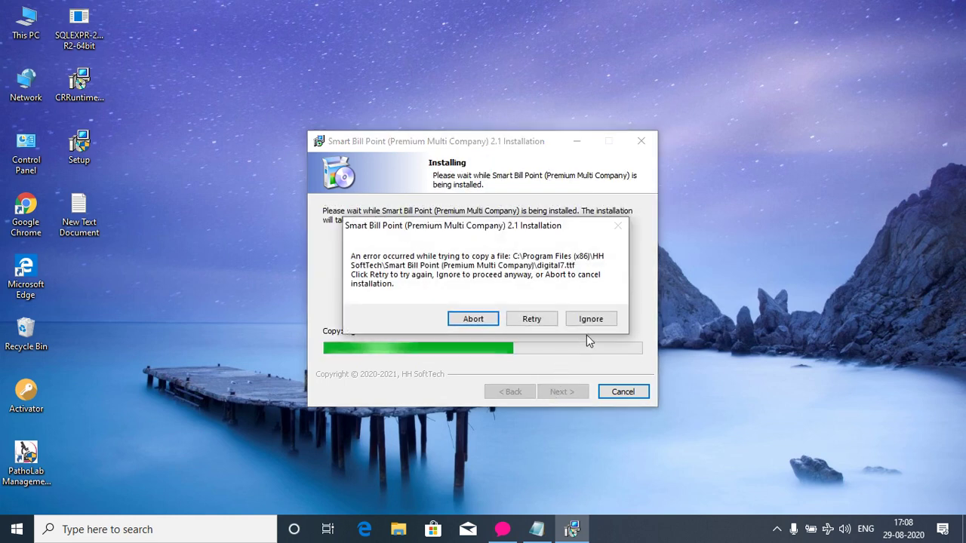
Ignore the three file-copy errors and finish the wizard to launch Smart Bill Point.
click(592, 319)
click(591, 319)
click(591, 319)
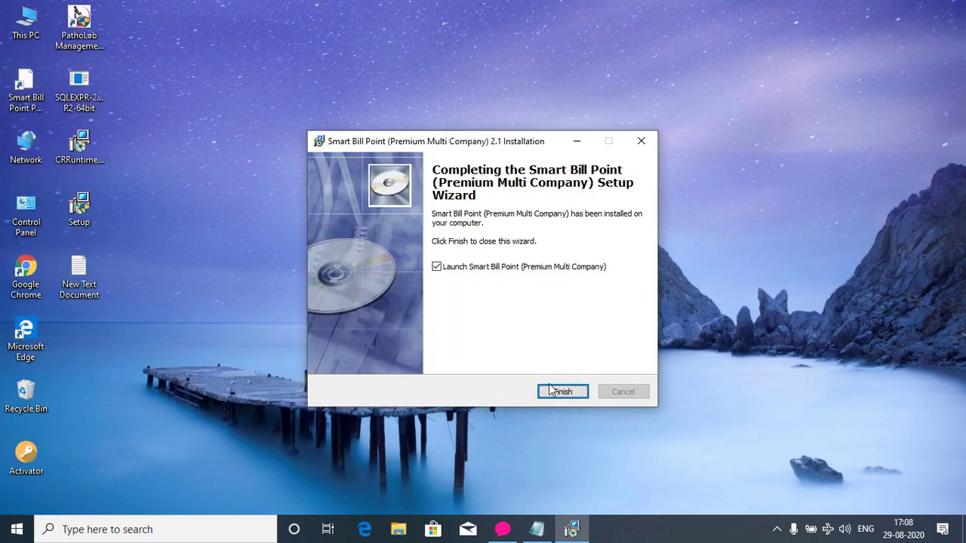
click(556, 393)
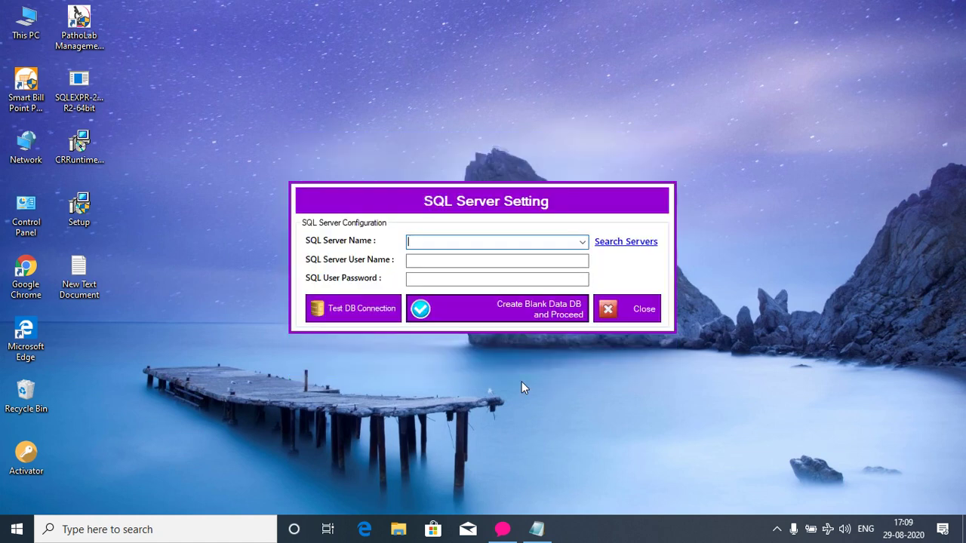
Find the local SQLEXPRESS server, log in as sa, and confirm the connection test succeeds.
click(614, 241)
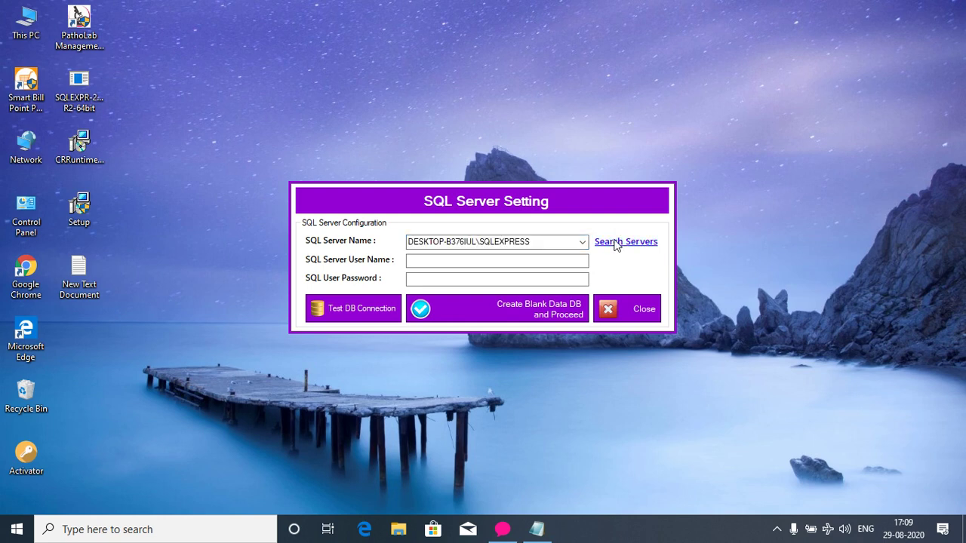
click(436, 264)
text(sa)
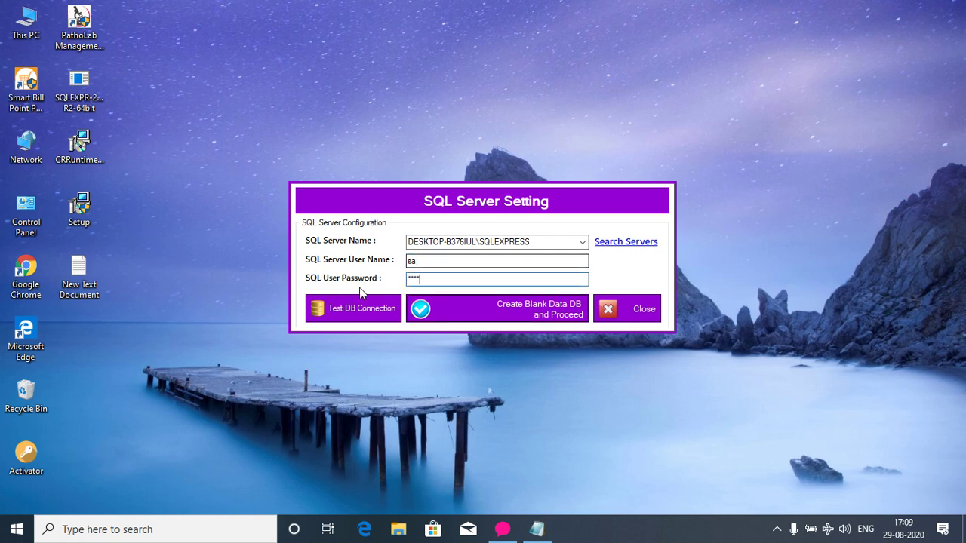
click(366, 311)
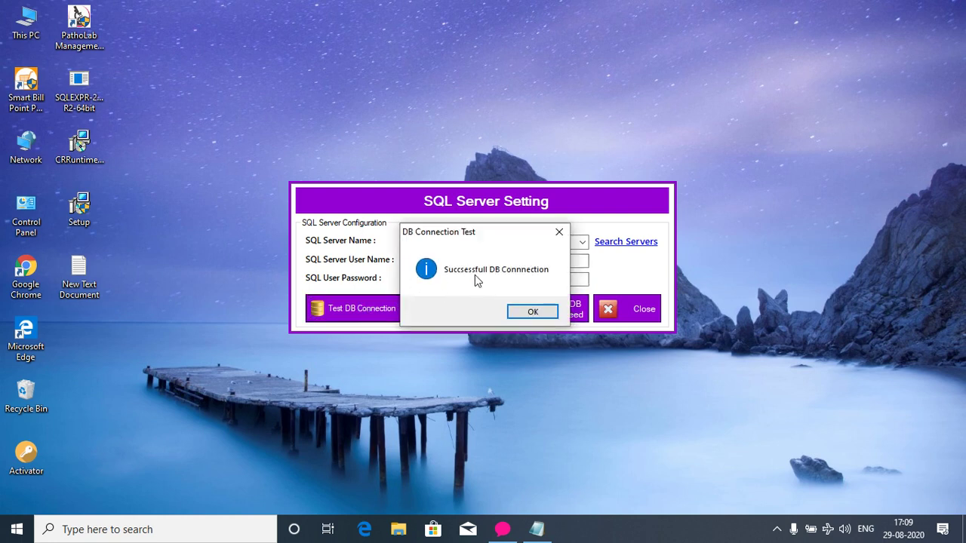
click(517, 312)
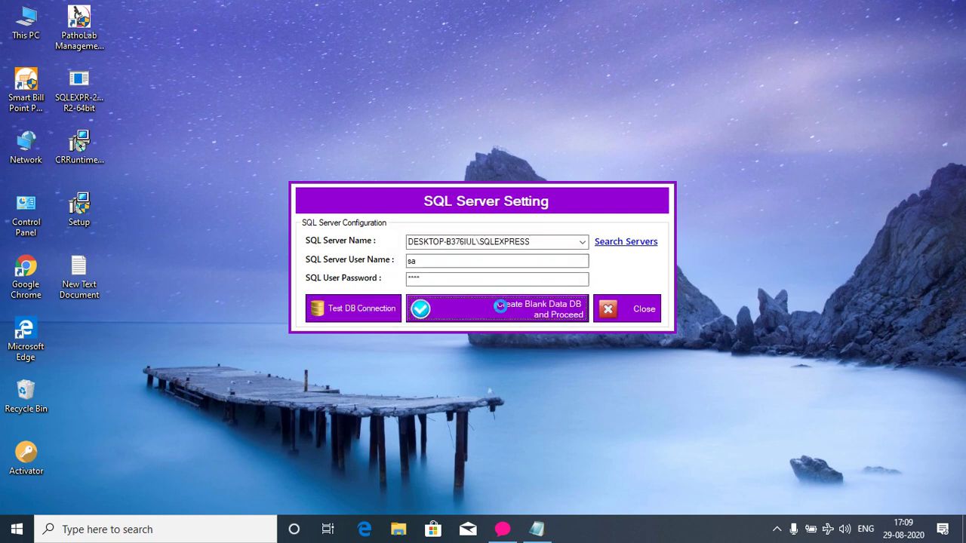
Create the blank data database and acknowledge that settings were saved.
click(502, 312)
click(527, 309)
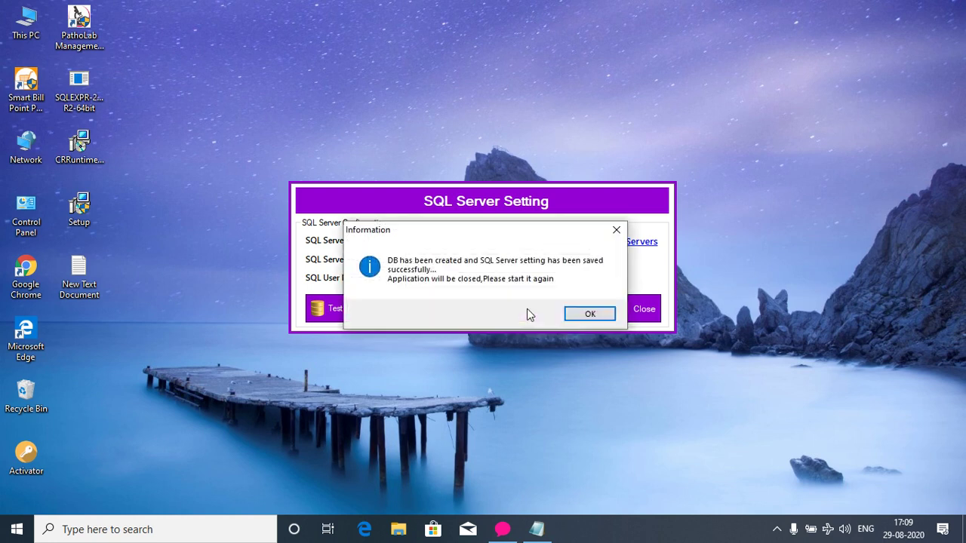
click(582, 316)
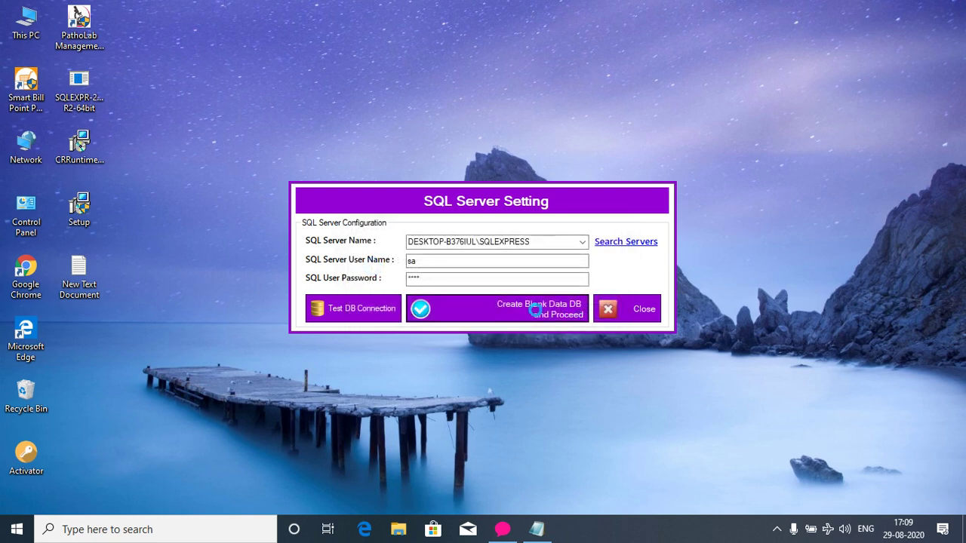
Relaunch Smart Bill Point and enter company HH SoftTech, address BBSR, state Odisha [21].
click(17, 89)
double_click(17, 89)
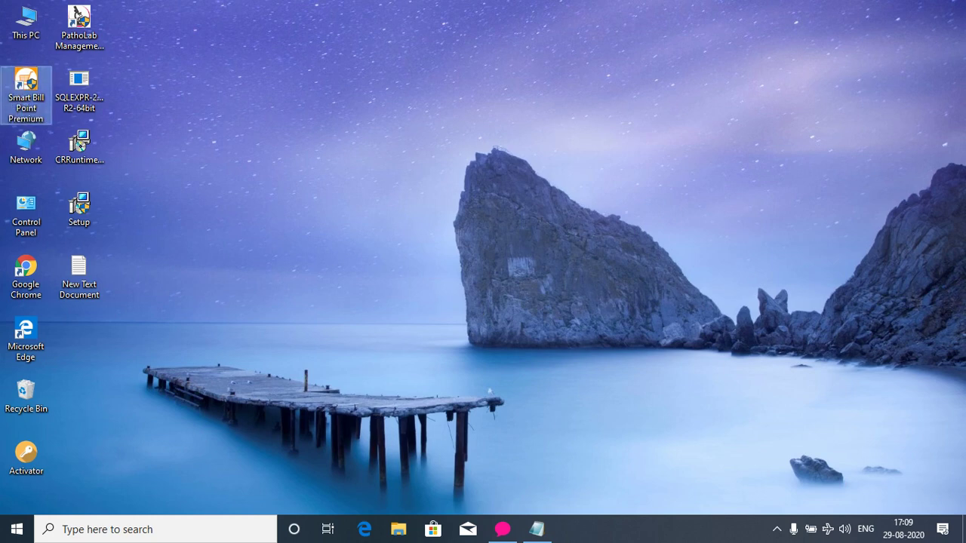
click(438, 361)
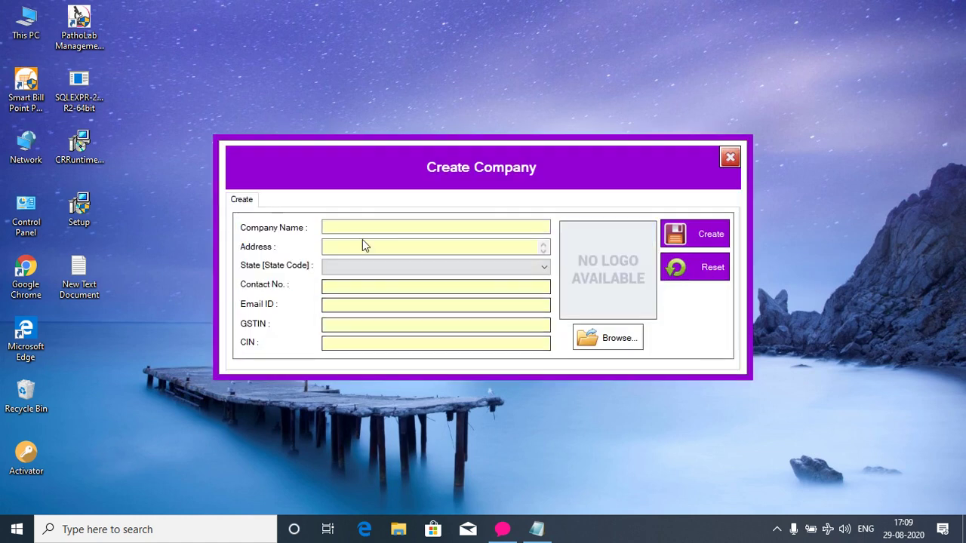
text(HH)
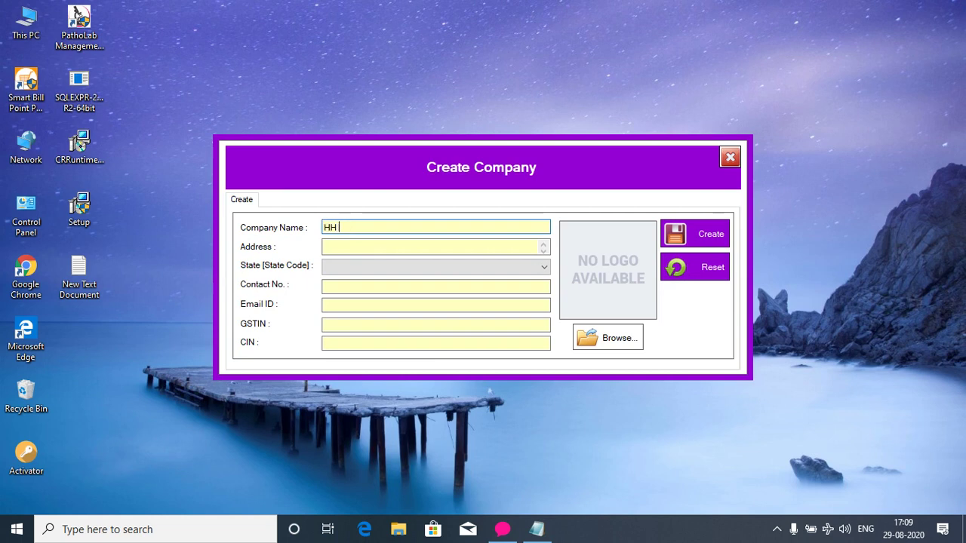
text( SoftTech)
key(Tab)
text(BBSR)
key(Tab)
key(o)
Fill in the contact number and e-mail, enter NA for GSTIN and CIN, and create the company.
key(Tab)
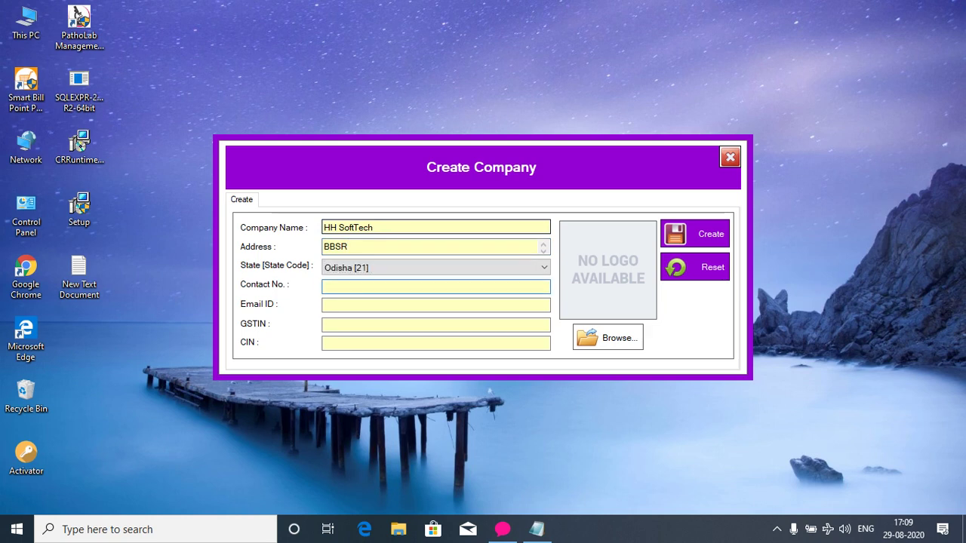
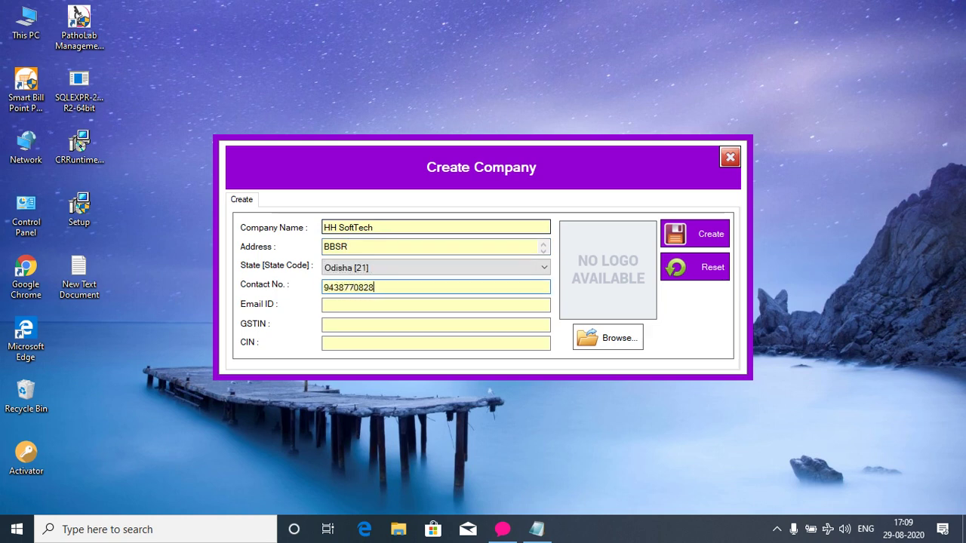
key(Tab)
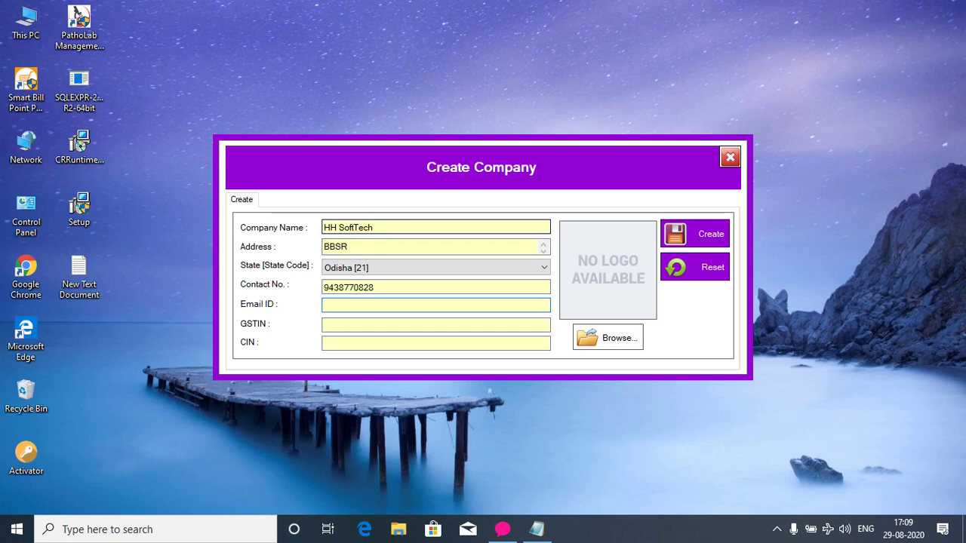
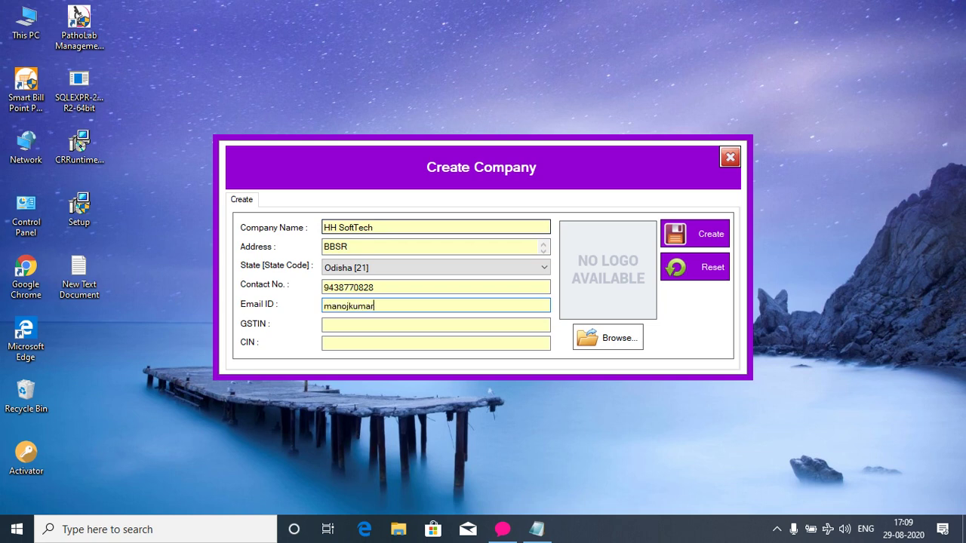
key(Tab)
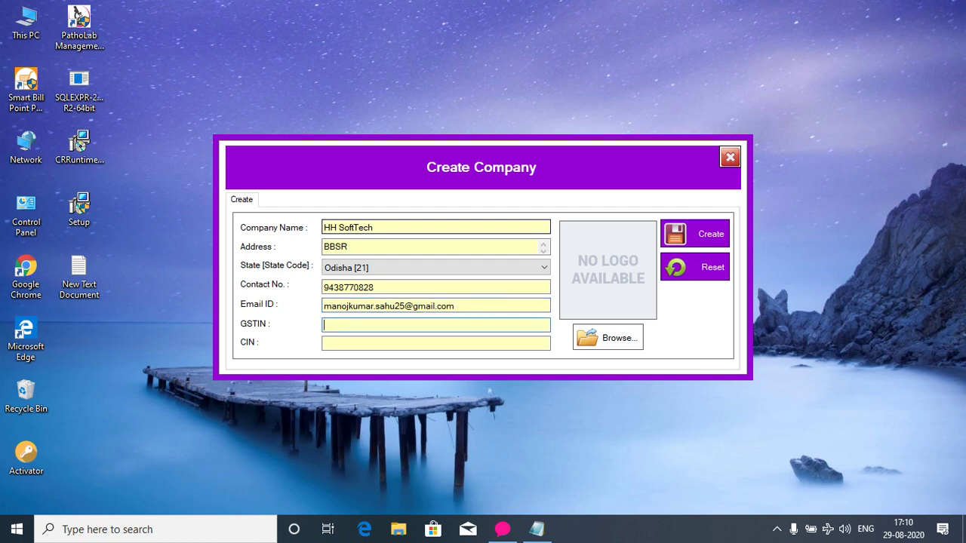
text(NA)
key(Tab)
text(NA)
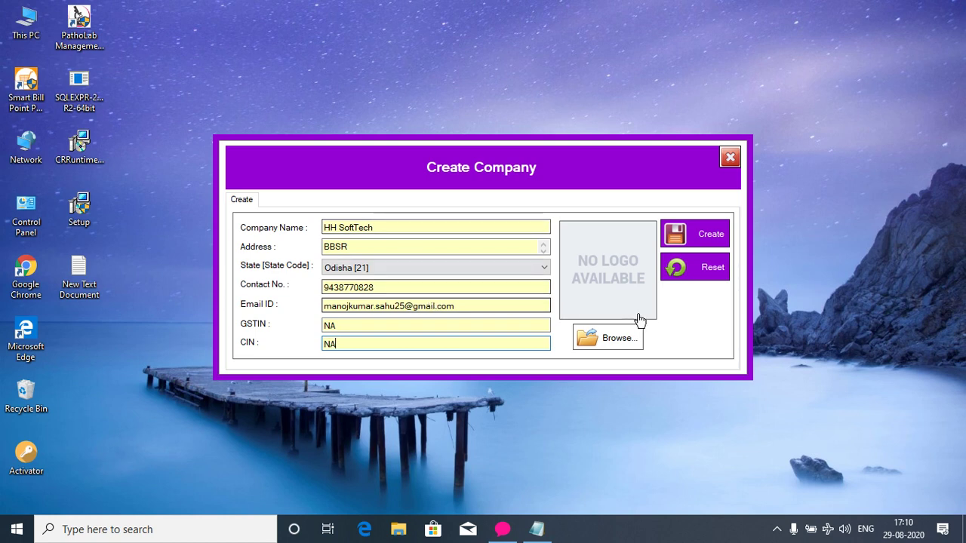
click(700, 233)
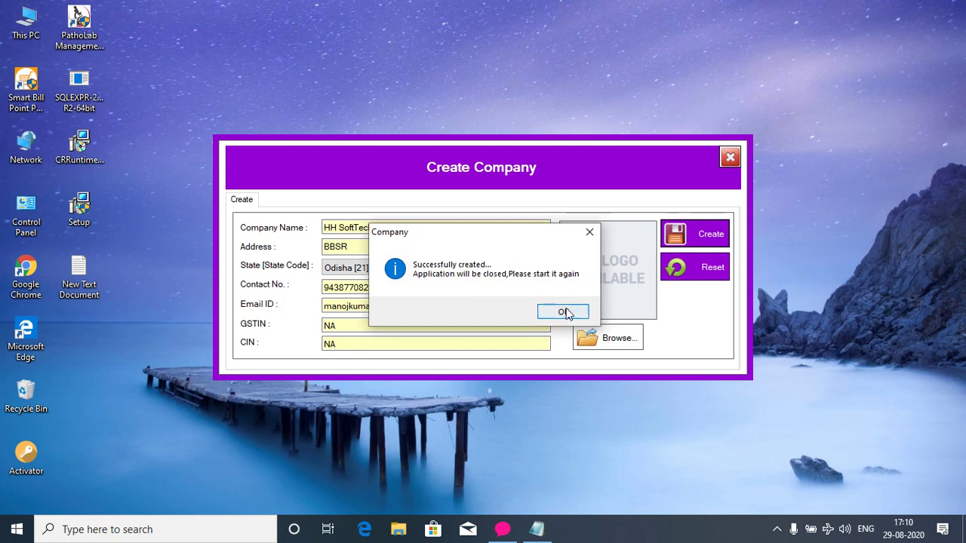
Dismiss the company-created message and relaunch Smart Bill Point Premium from its desktop shortcut.
click(565, 309)
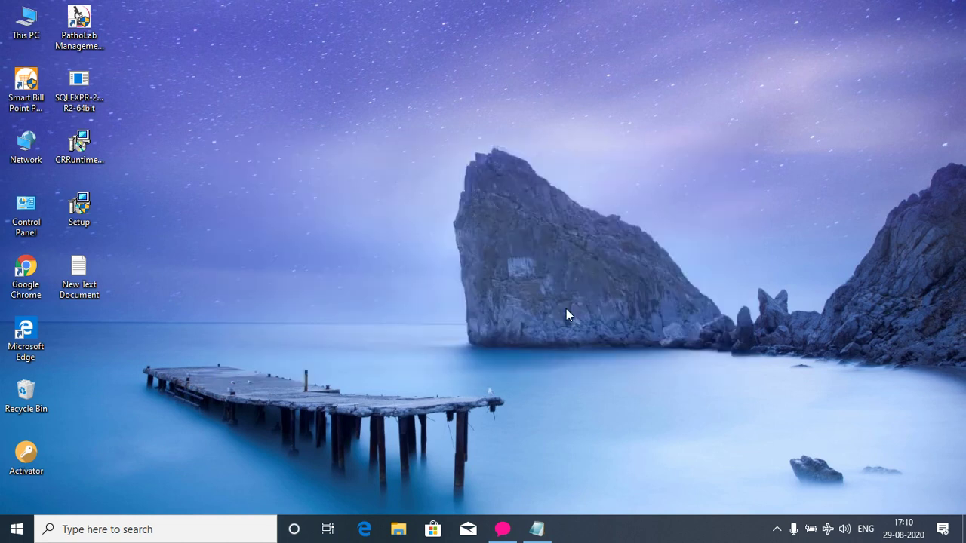
click(28, 90)
double_click(28, 90)
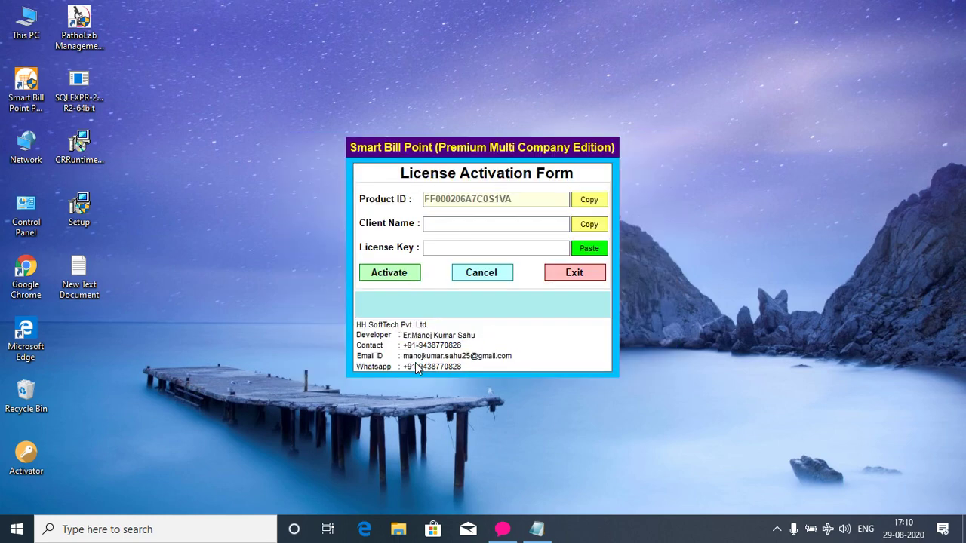
Note in Notepad that activation is provided after payment confirmation for lifetime validity, then minimize it.
click(537, 528)
key(Return)
key(Return)
key(Return)
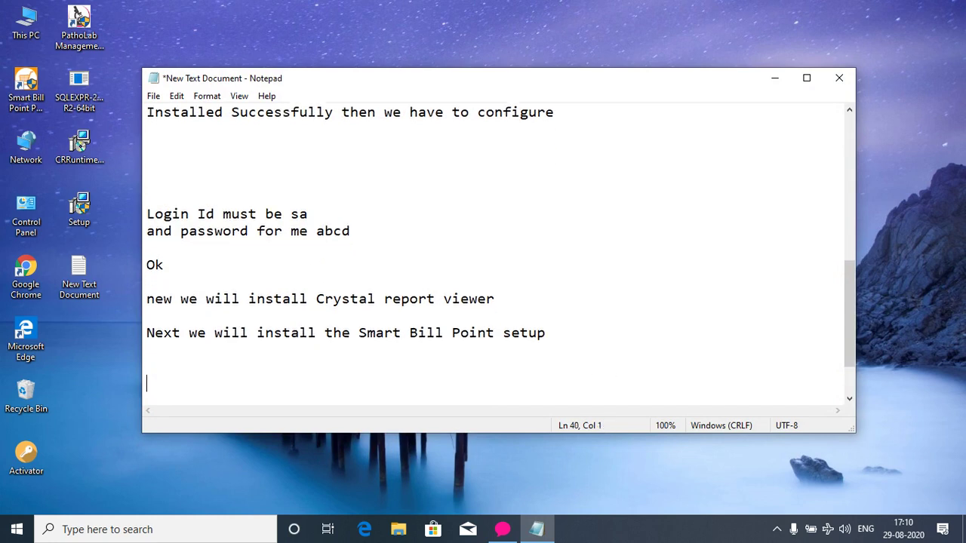
key(Return)
key(BackSpace)
text(Thi)
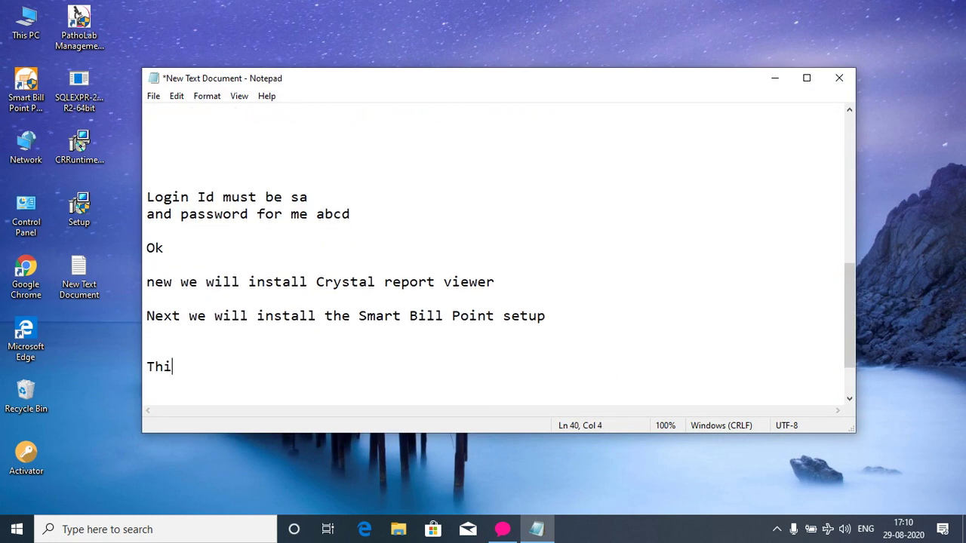
text(s is)
key(BackSpace)
key(BackSpace)
text(screen for )
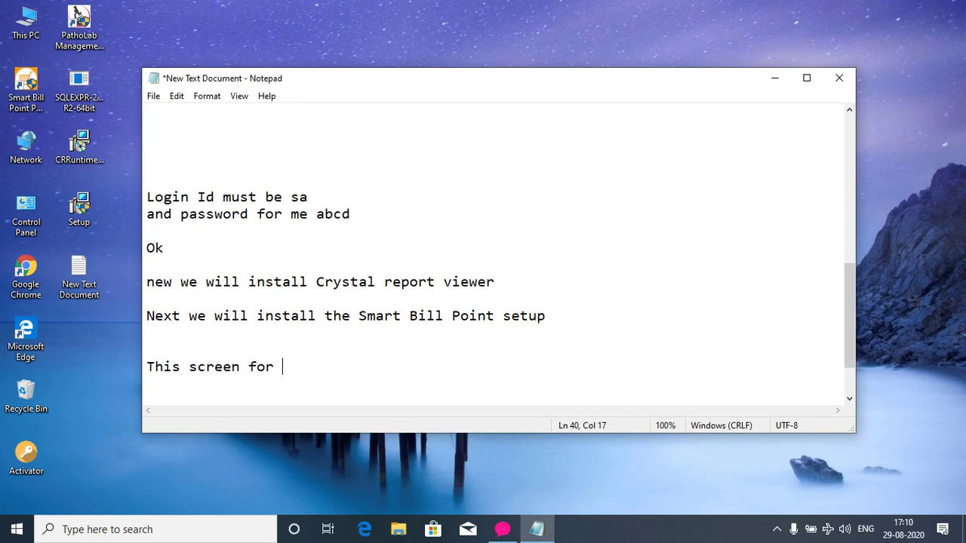
text(activat)
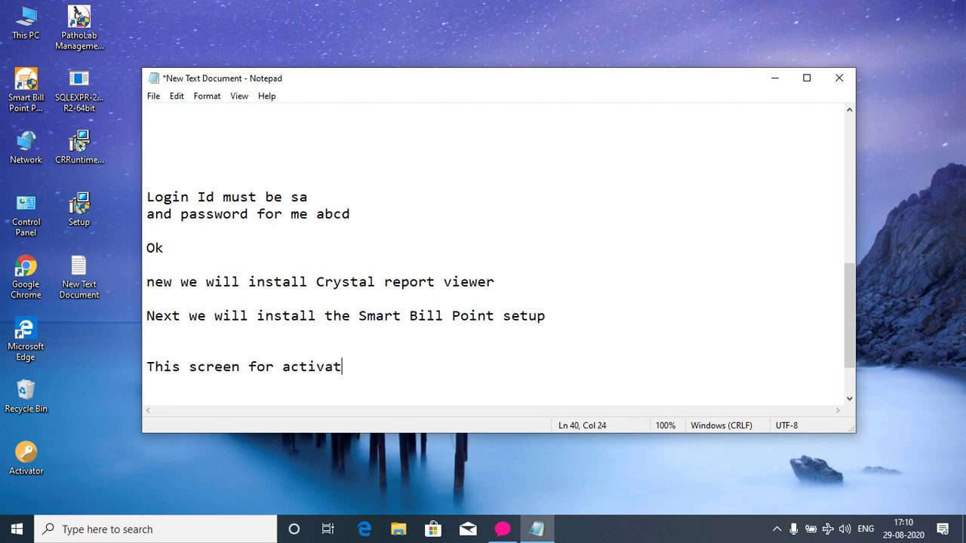
text(ion for which I will)
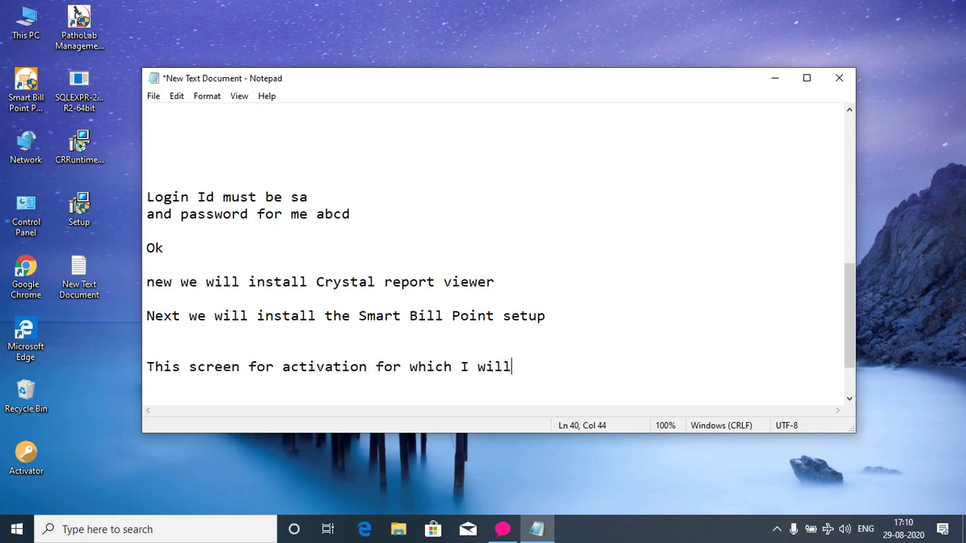
text( provide afte)
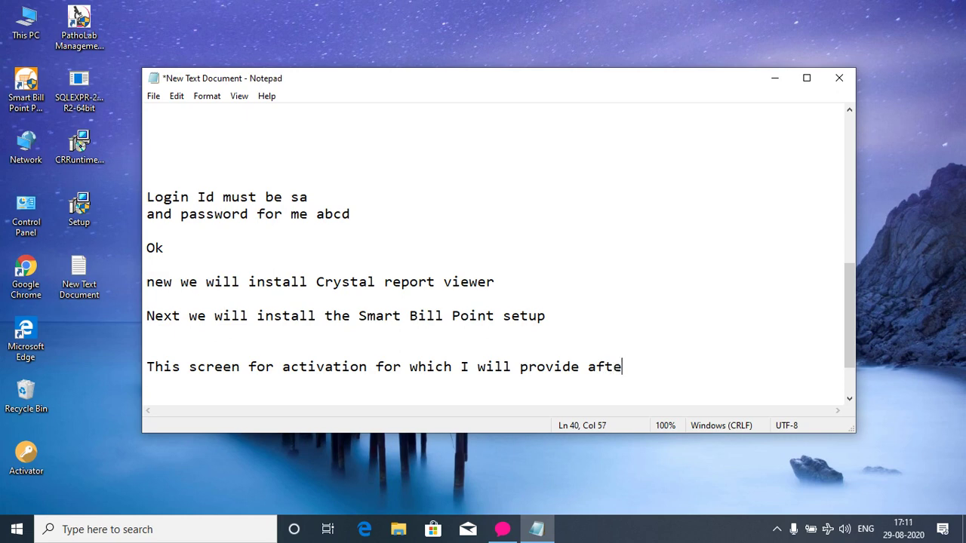
text(r confirmation )
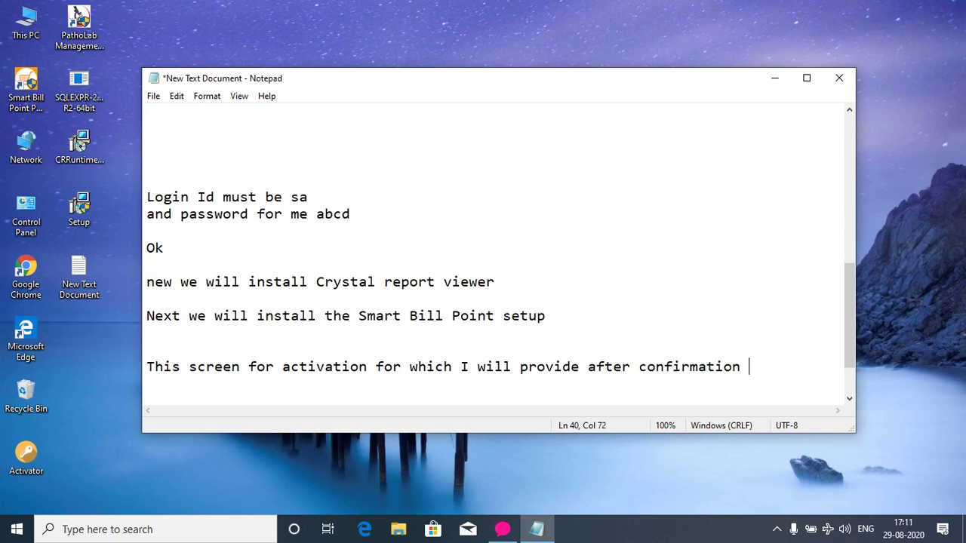
text(of payemnt for li)
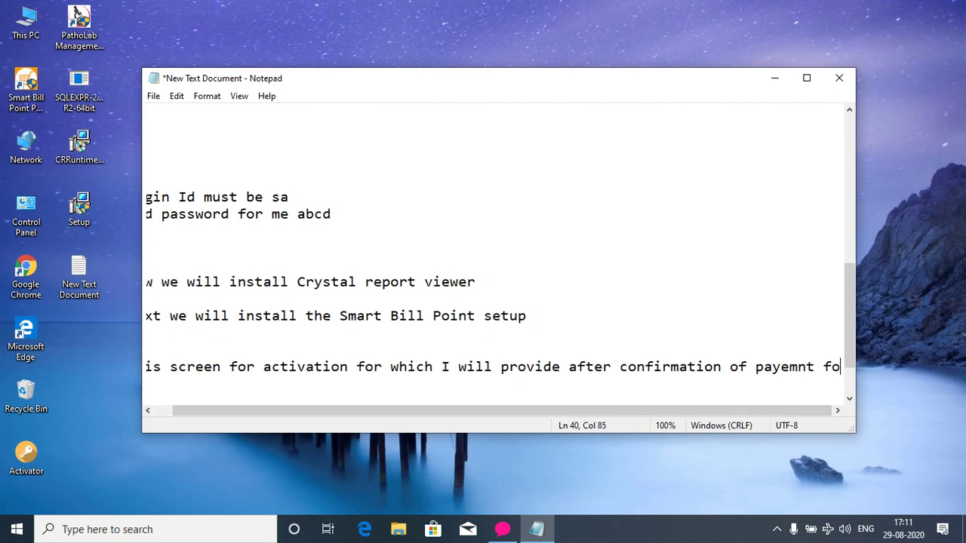
text(f)
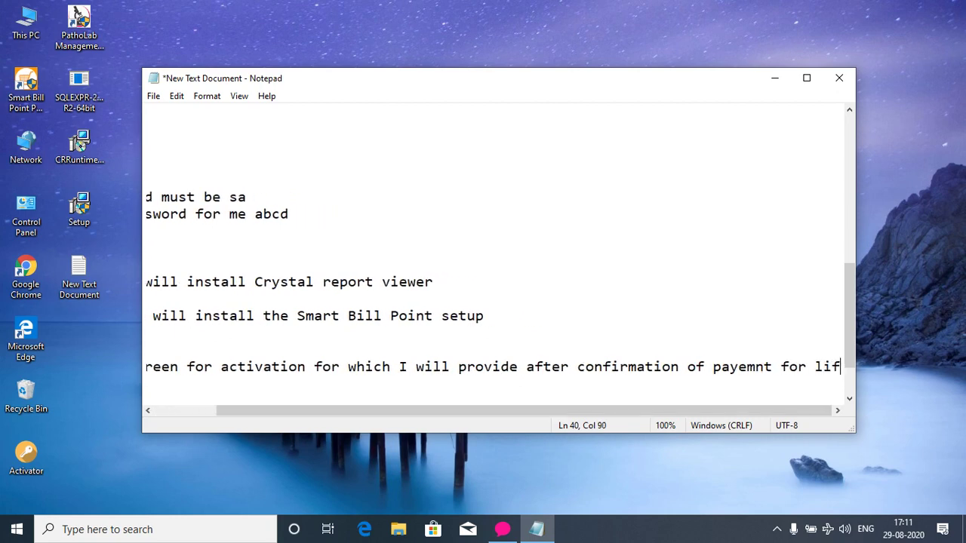
text(etime )
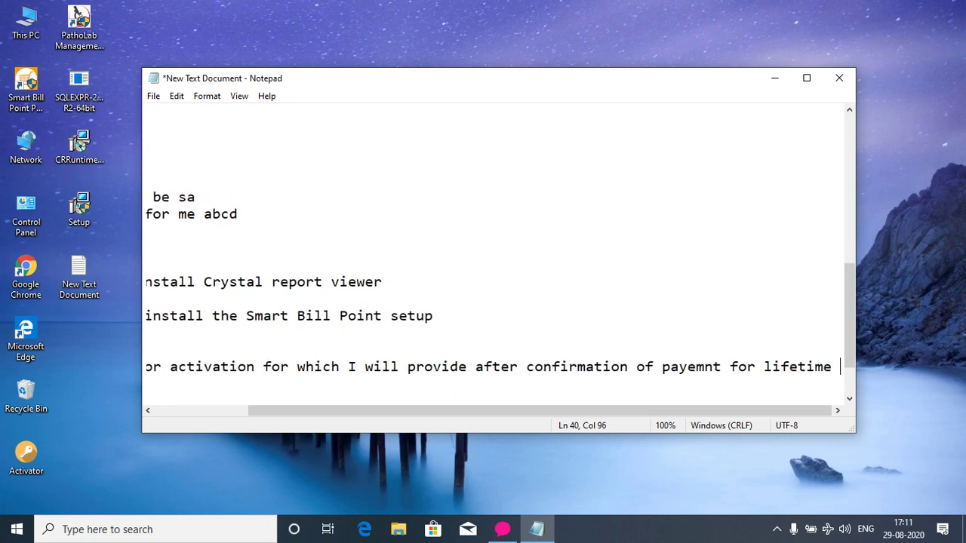
text(validity)
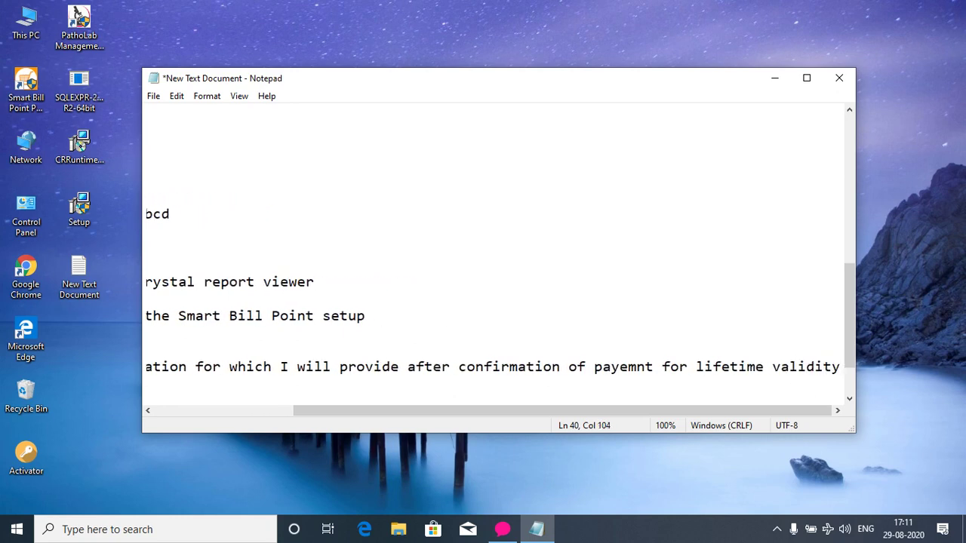
key(Return)
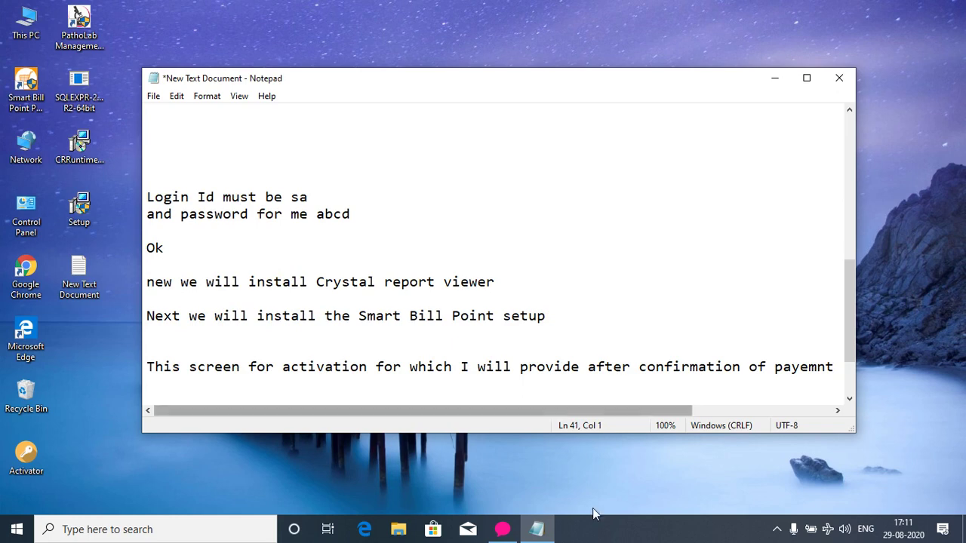
mouse_move(537, 533)
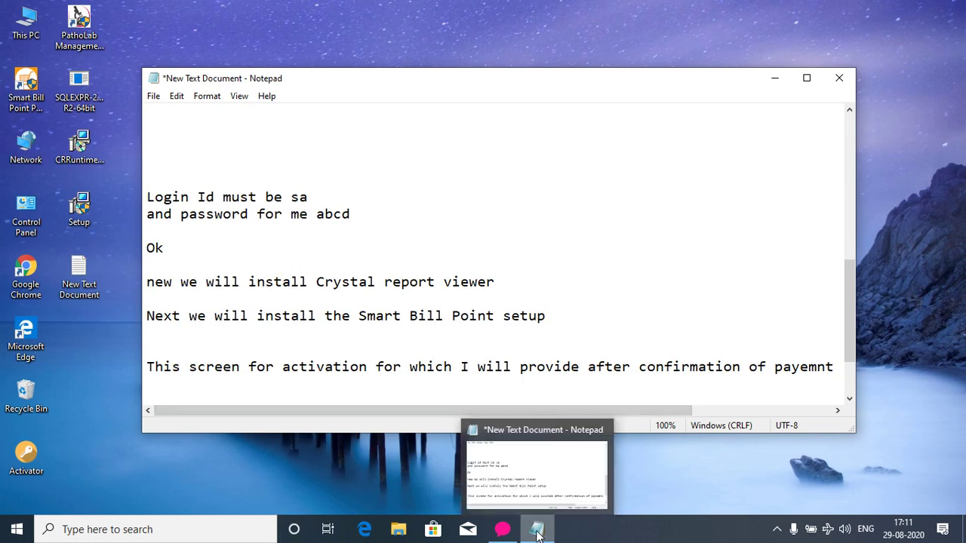
click(537, 533)
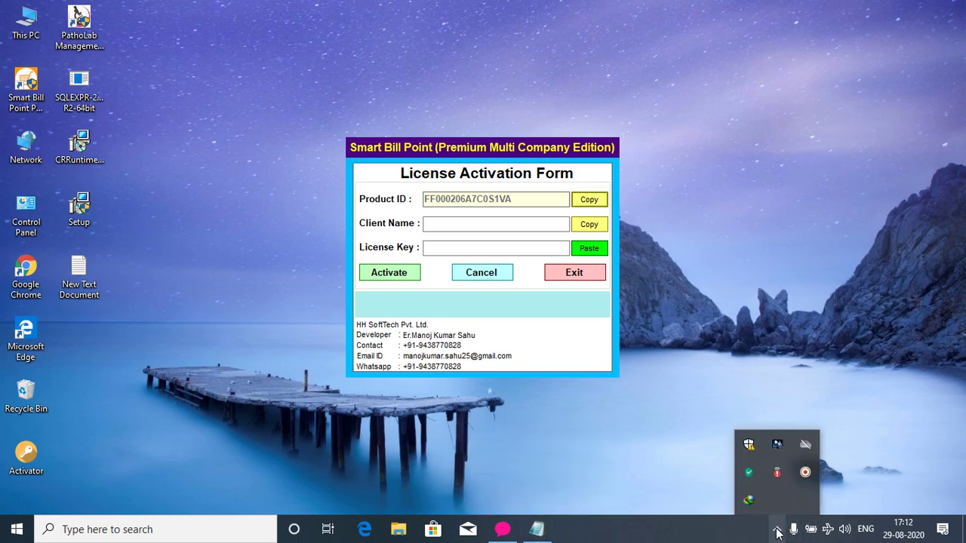
Copy HH SoftTech from the notes into the activation form's Client Name field.
click(533, 533)
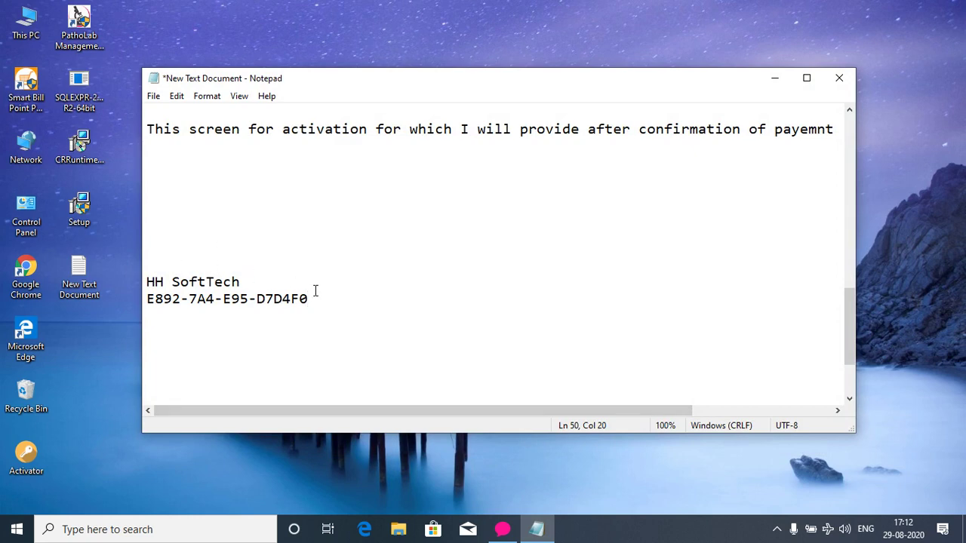
drag(249, 278, 147, 281)
key(ctrl+c)
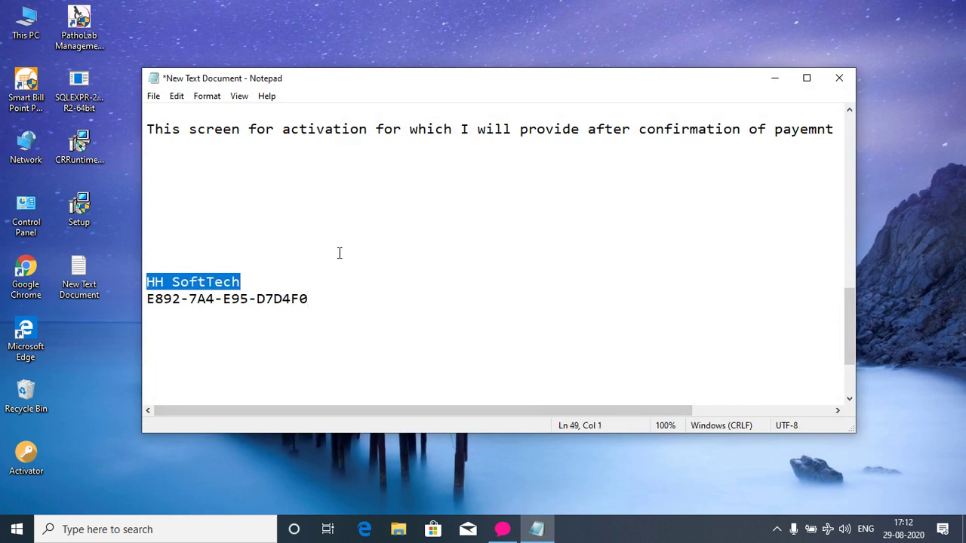
drag(581, 86, 568, 257)
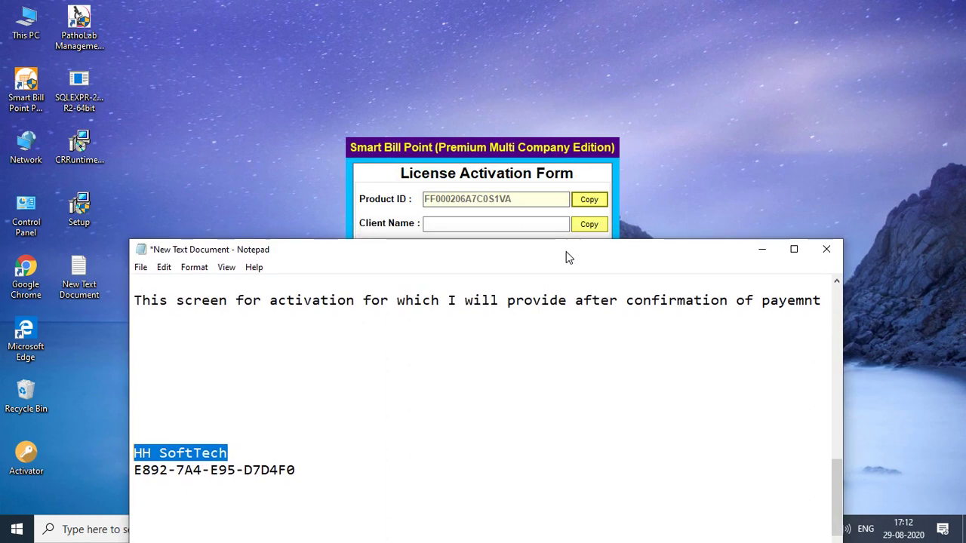
click(526, 219)
key(ctrl+v)
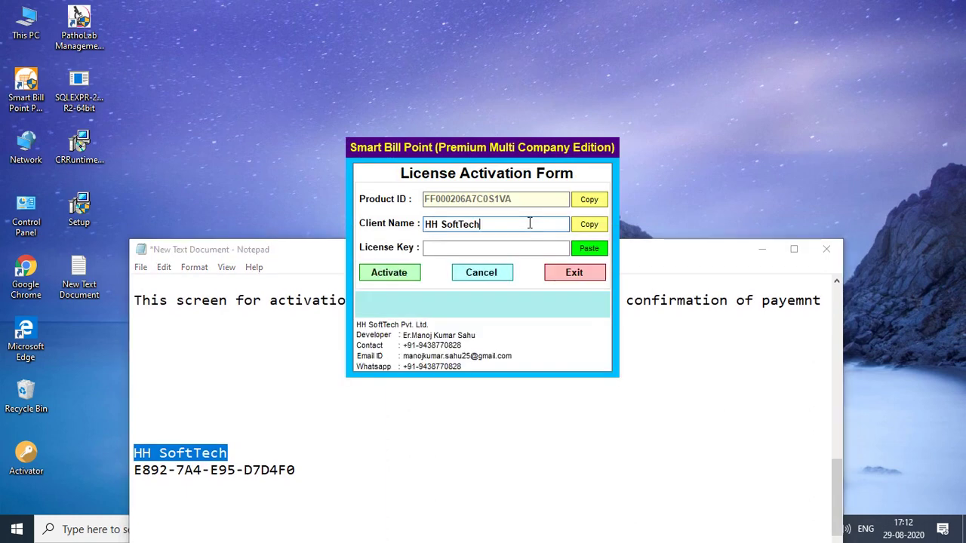
Copy the saved license key into License Key, activate, and dismiss the success message.
drag(300, 469, 136, 469)
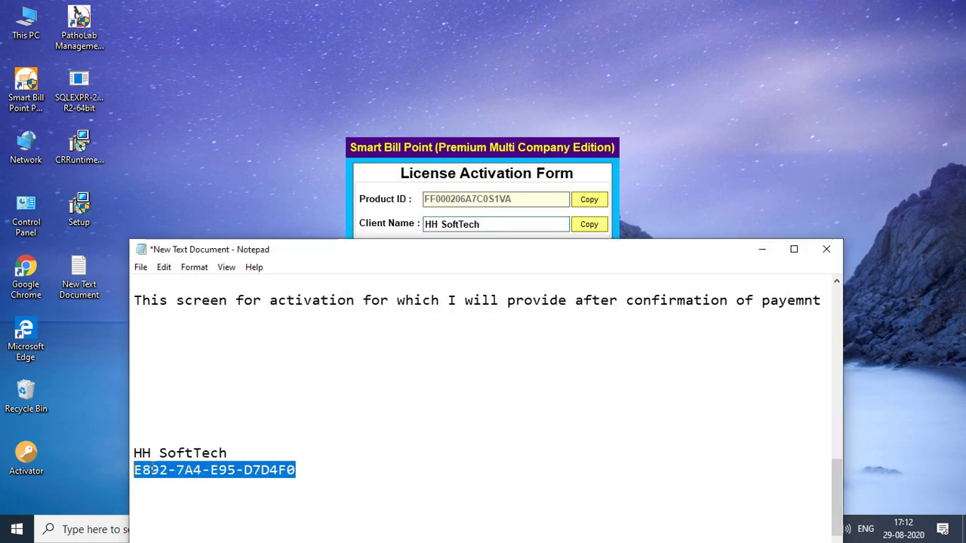
click(758, 250)
click(585, 251)
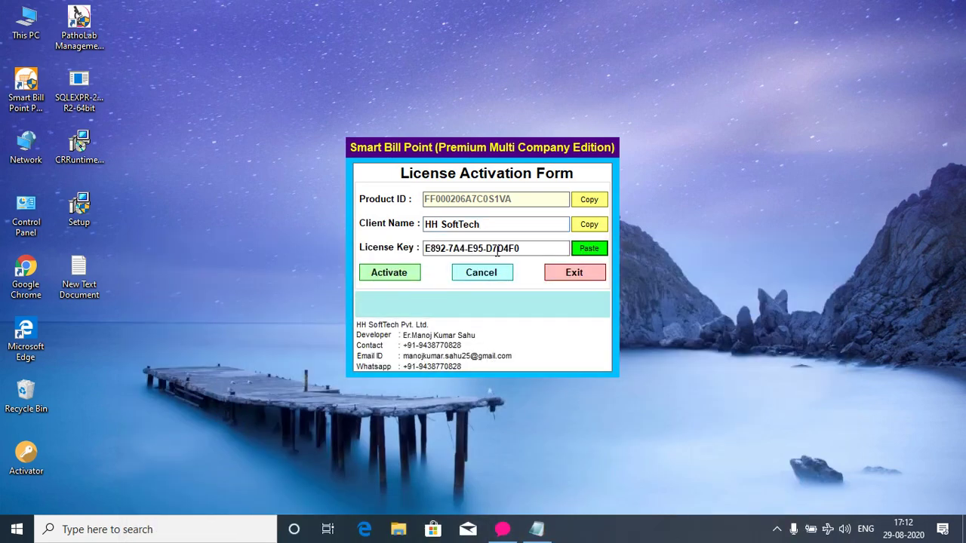
click(392, 274)
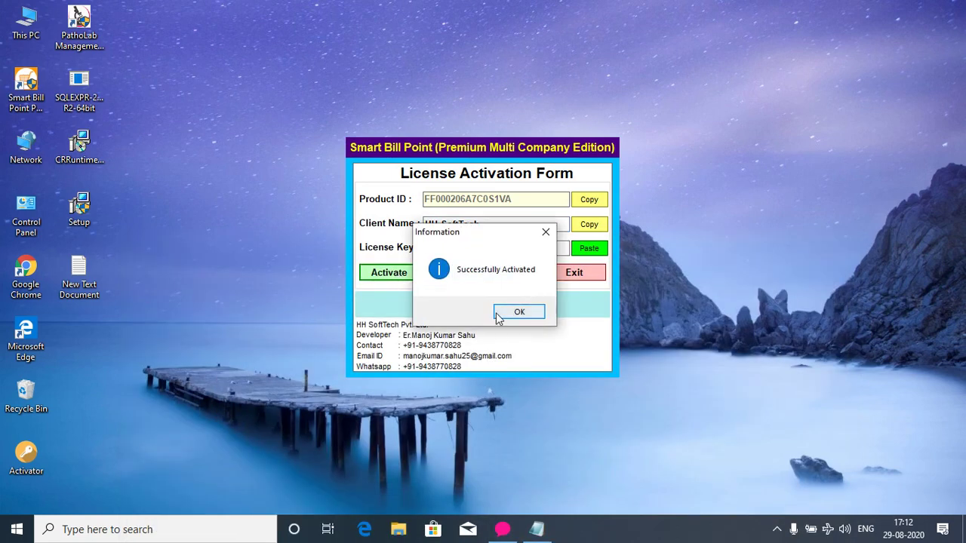
click(503, 315)
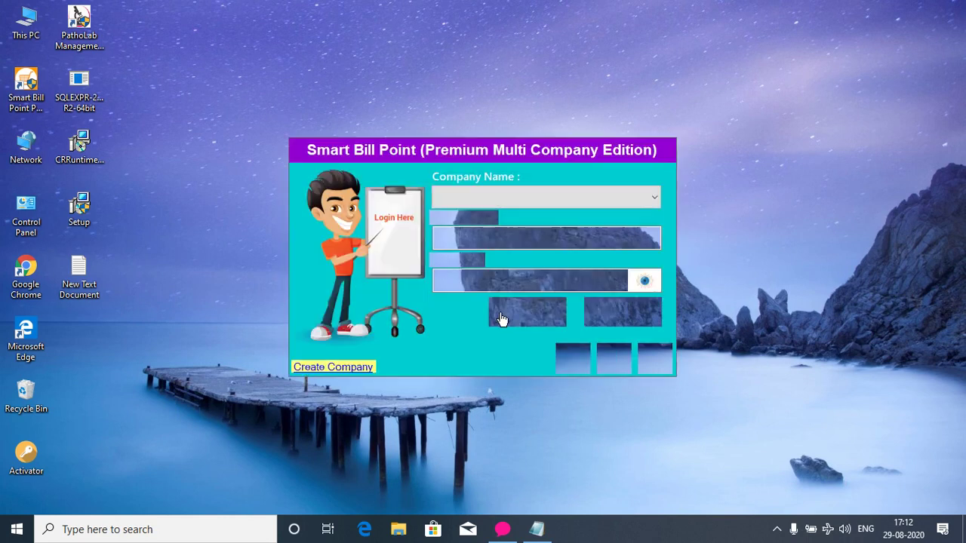
Sign in to company HH SoftTech with the default admin user and password.
click(464, 197)
click(475, 215)
text(admin)
key(Tab)
text(admin)
click(521, 321)
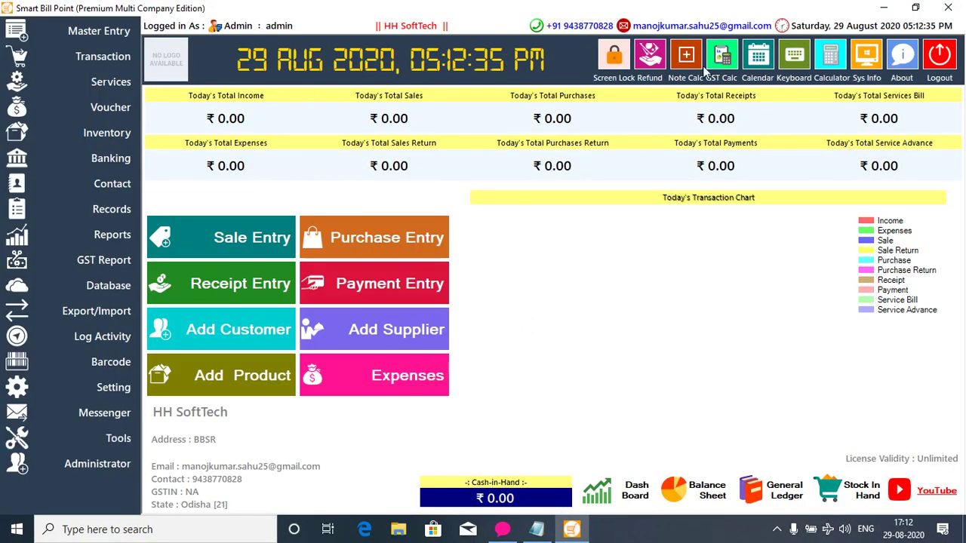
Log out of Smart Bill Point, confirming and answering the backup prompt.
click(939, 56)
click(503, 311)
click(563, 313)
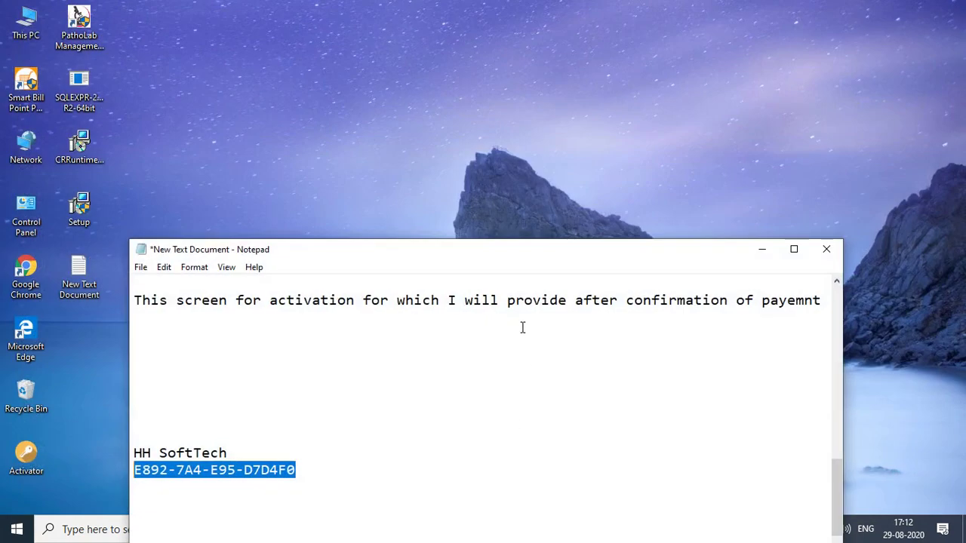
Add the default user id 'admin' and its password lines below the license key.
key(End)
key(Return)
key(Return)
key(Return)
text(default user)
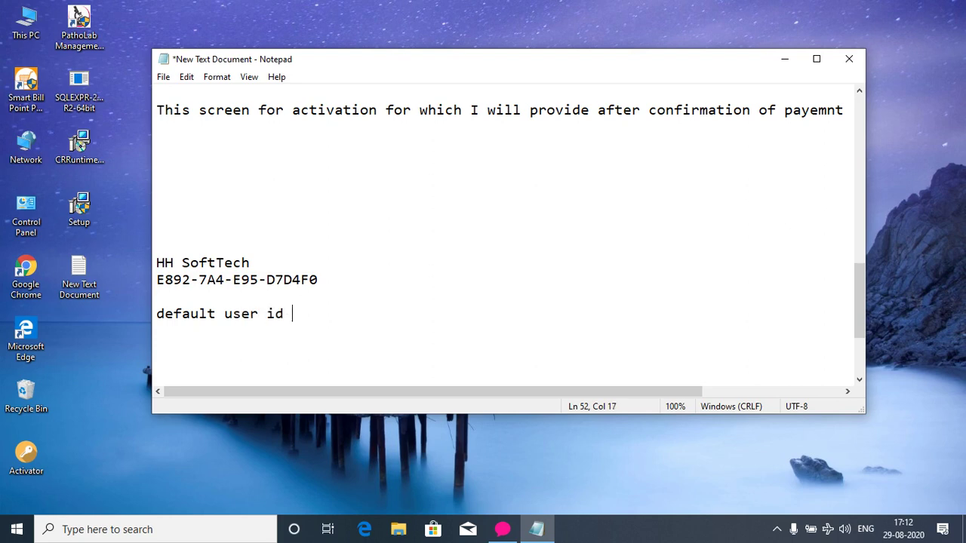
text( id : admin)
key(Return)
text(Pass)
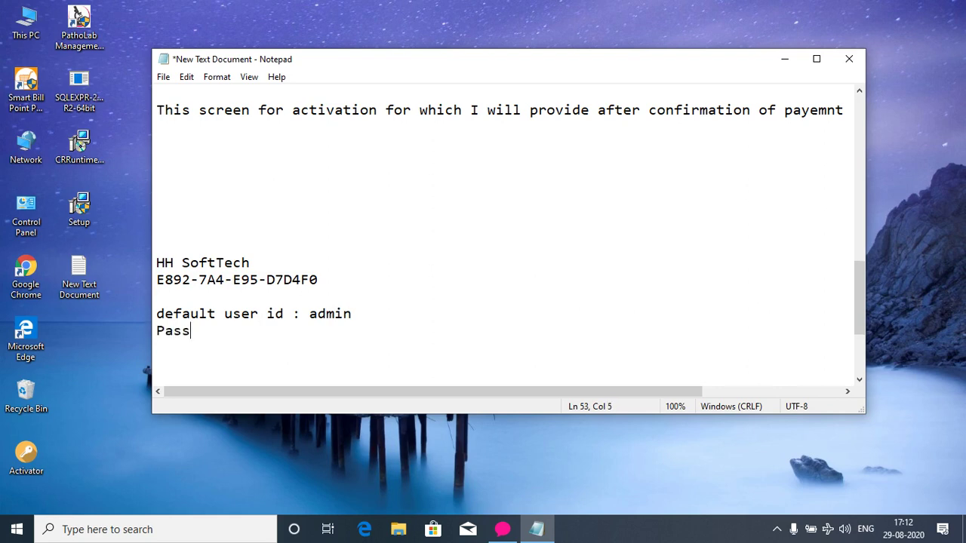
text(word : admin)
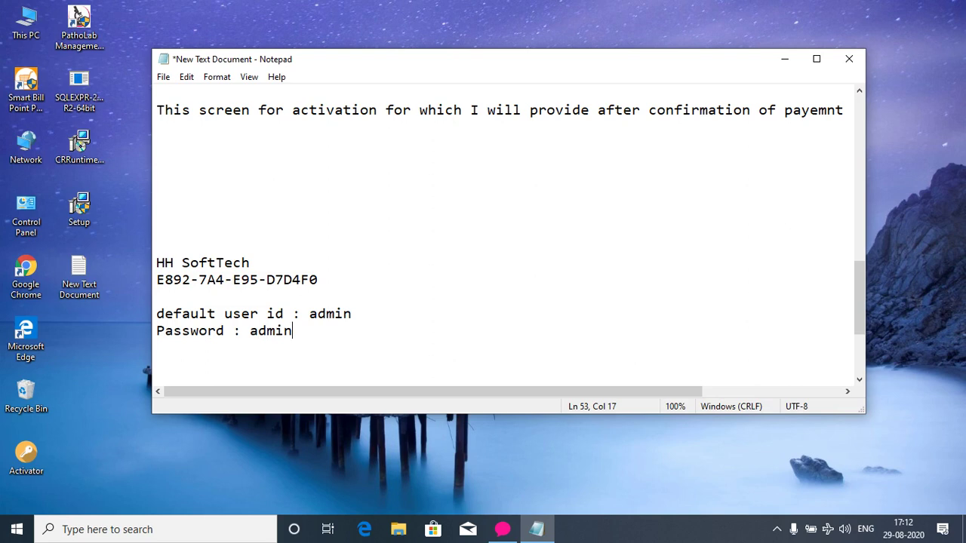
Add the line 'Thanks for watching' and minimize Notepad to the desktop.
key(Return)
key(Return)
text(Thanks for wath)
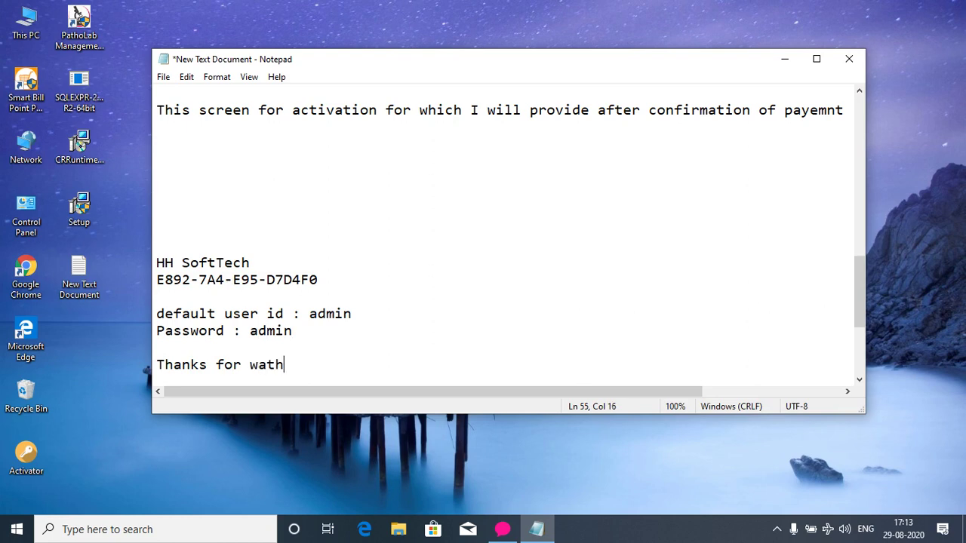
key(BackSpace)
text(ching)
scroll(456, 193, down, 3)
click(785, 59)
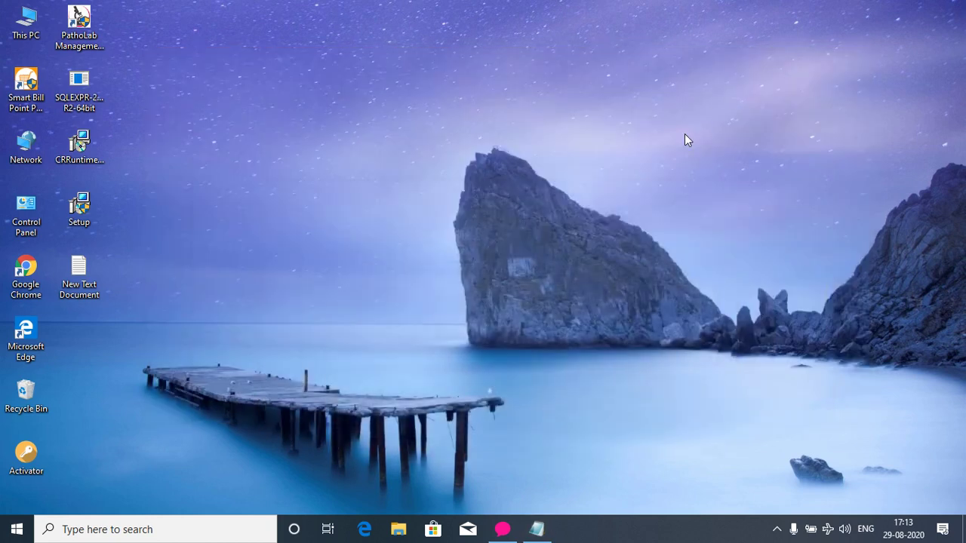
click(776, 526)
click(702, 410)
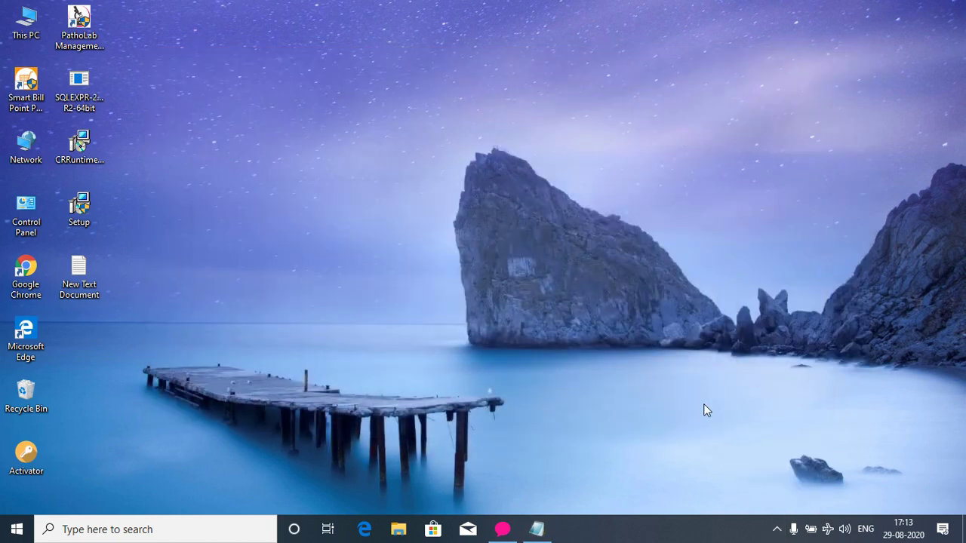